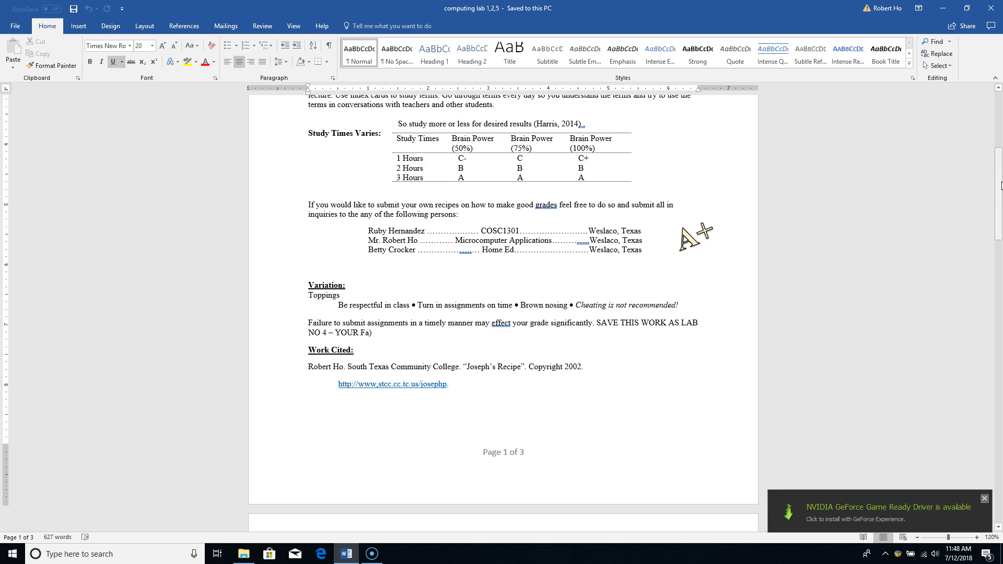
Add several blank lines on the empty line just below the Study Times table
scroll(709, 195, "up", 3)
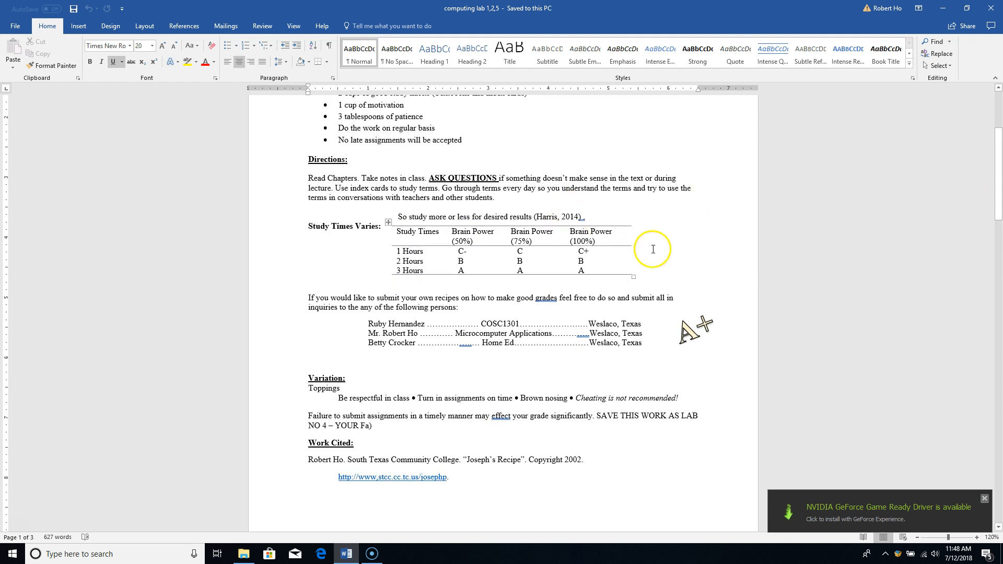
left_click(658, 277)
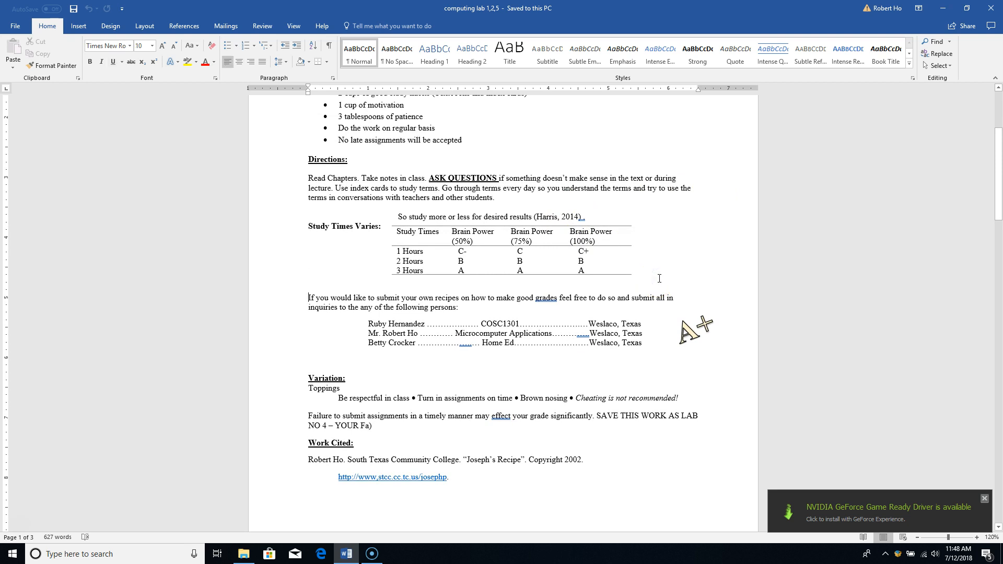
key("Return")
key("Return")
key("Return")
key("Return")
key("Return")
key("Return")
key("Return")
key("Return")
key("Return")
key("Return")
key("Return")
key("Return")
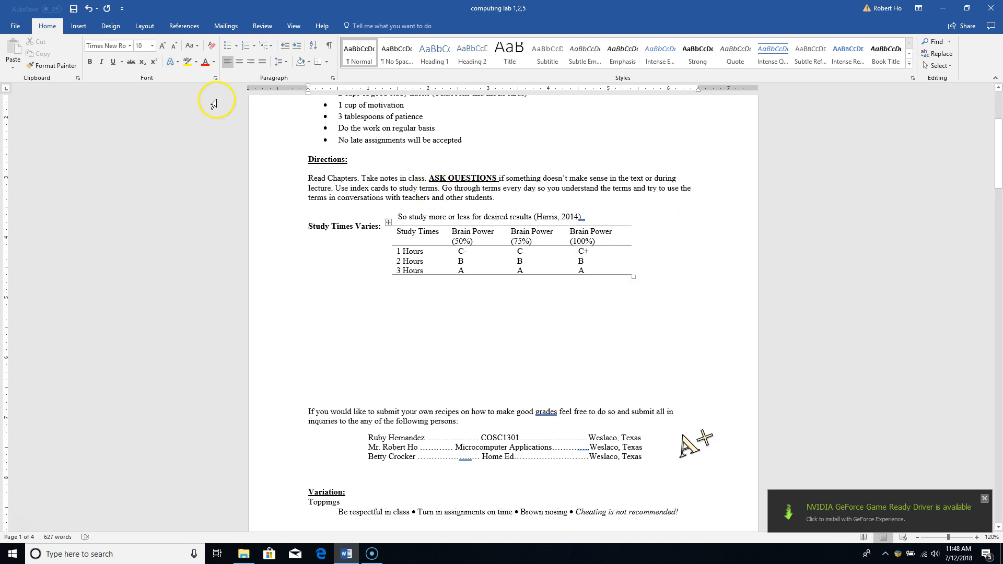
Insert a 4x4 table and resize it narrower with taller rows
left_click(77, 29)
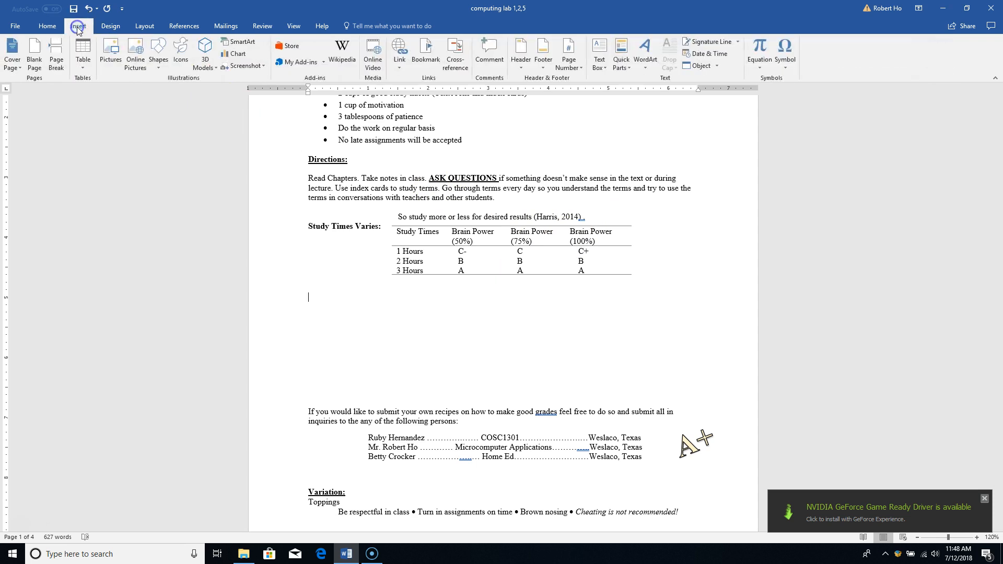
left_click(86, 69)
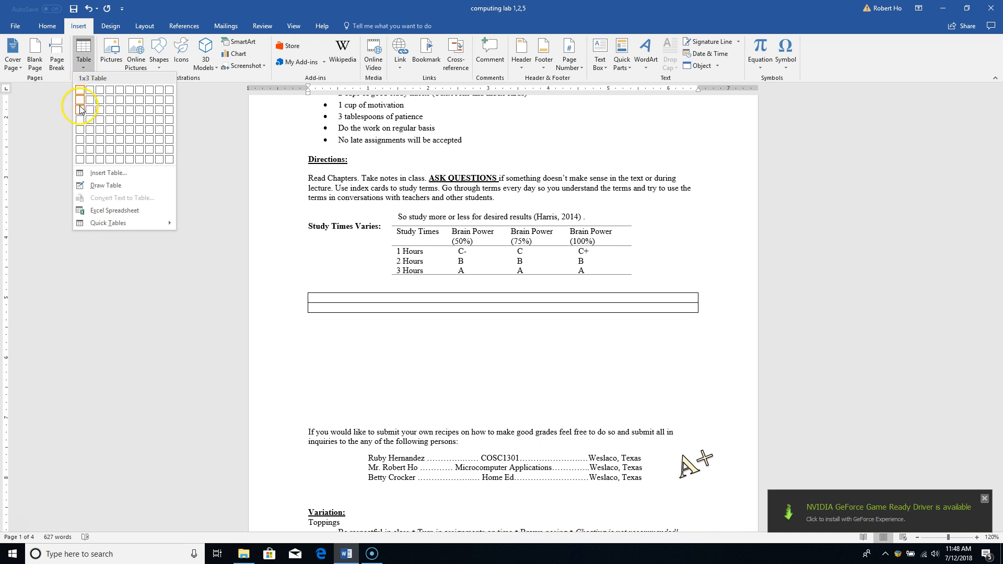
left_click(110, 119)
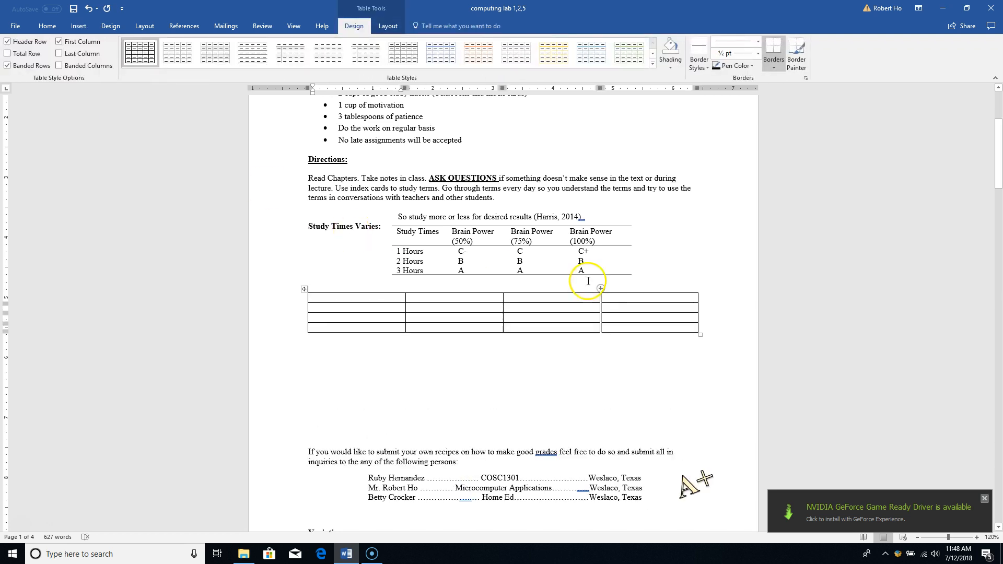
left_click_drag(699, 333, 659, 380)
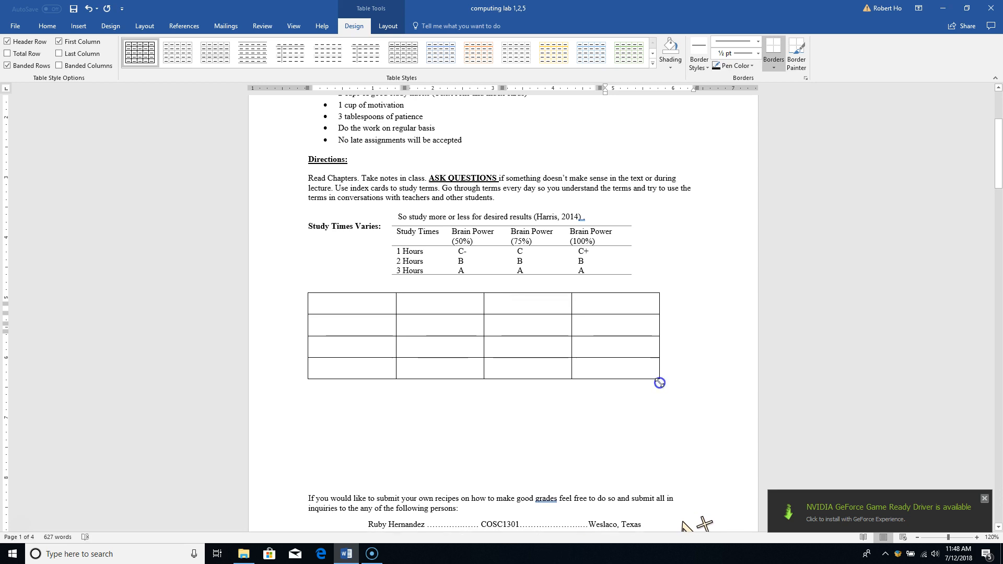
Select the new table and centre it on the page
left_click(51, 26)
left_click(242, 65)
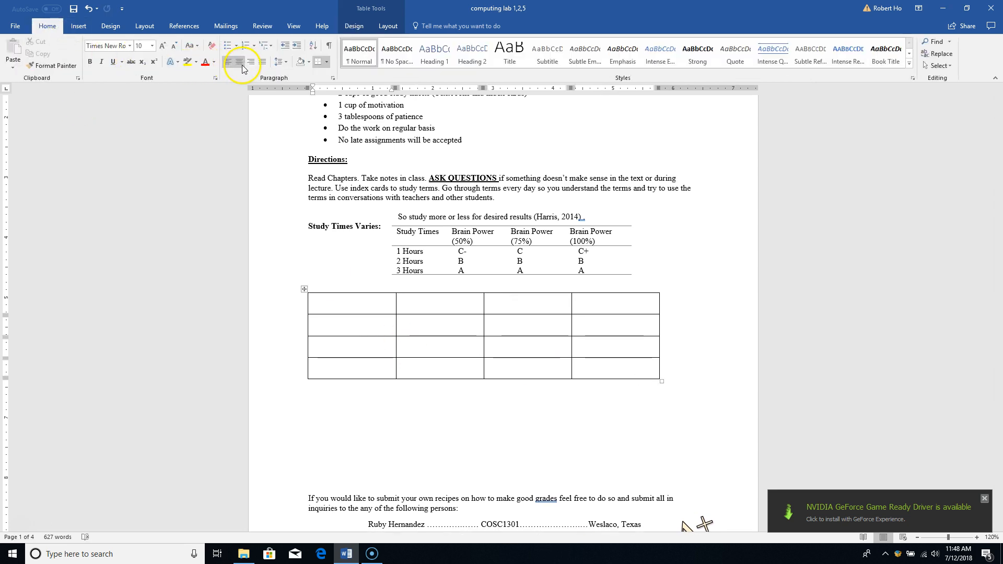
left_click(304, 289)
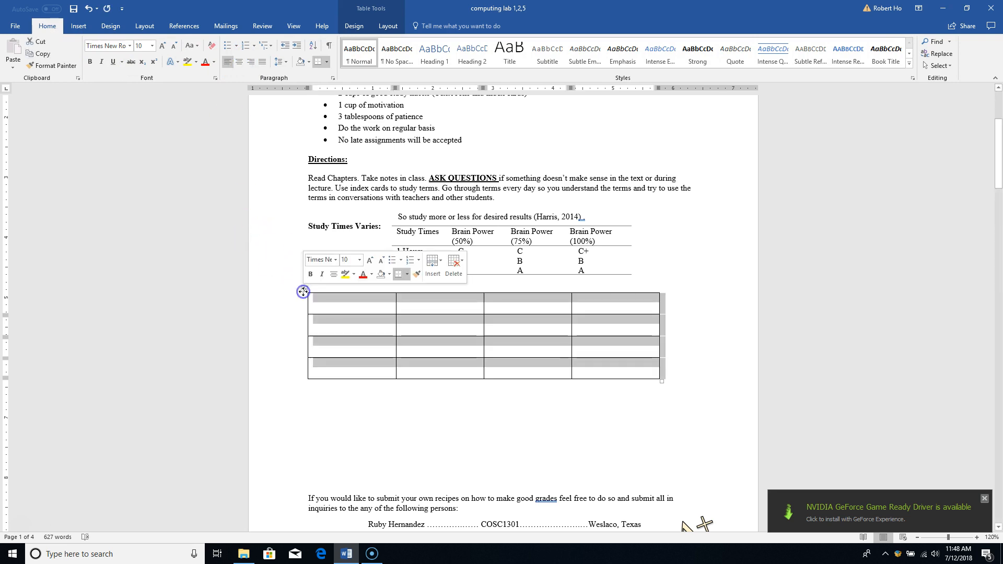
left_click(239, 62)
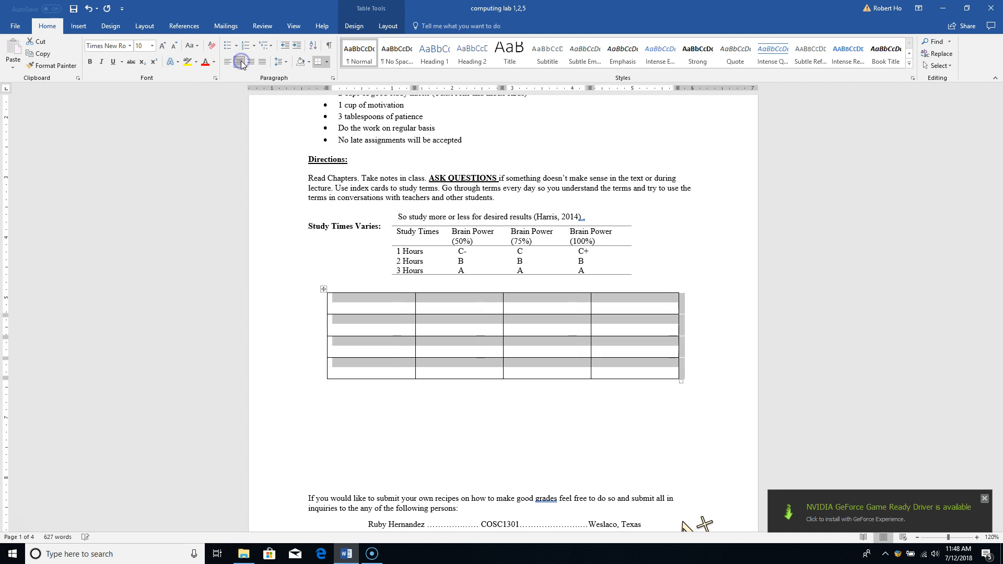
left_click(383, 297)
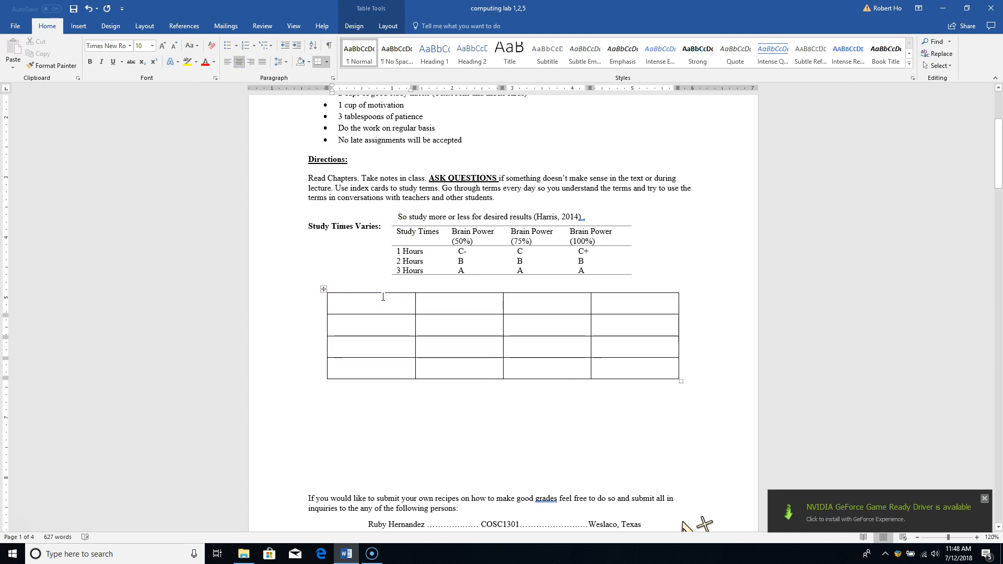
Type 'Study Times' and 'Brain Power 50%' into the first two header cells
type("Study Times")
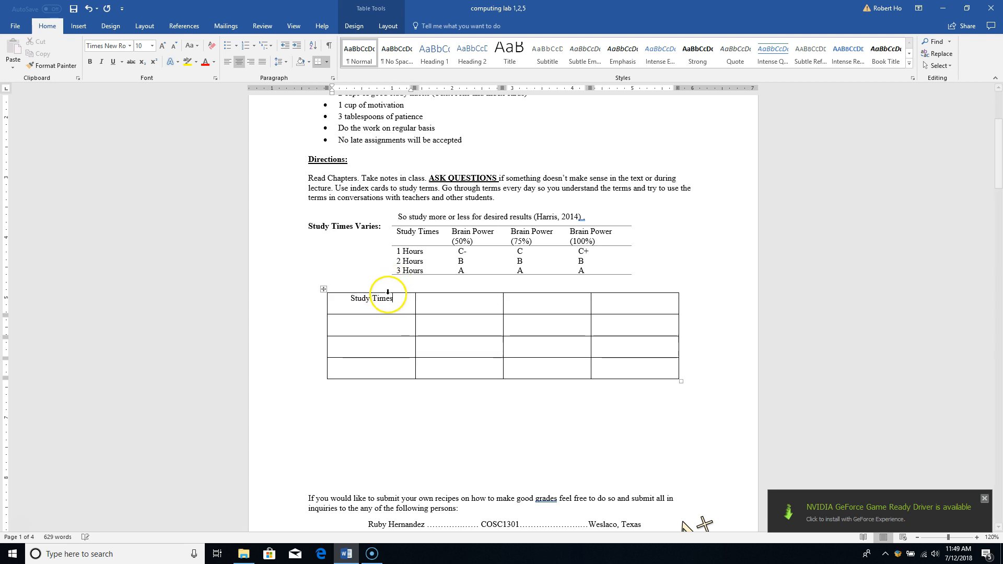
key("Tab")
type("B")
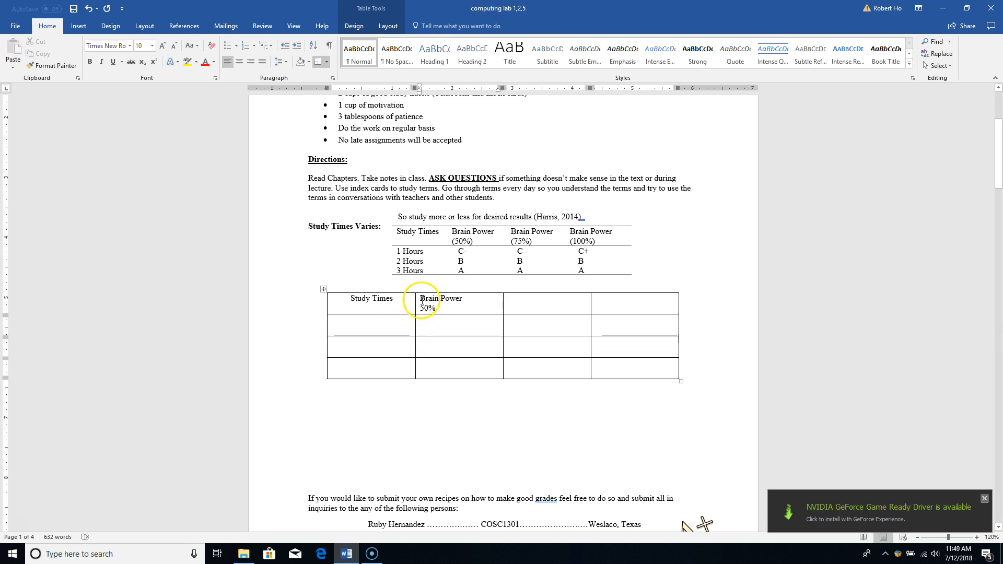
left_click_drag(417, 301, 472, 316)
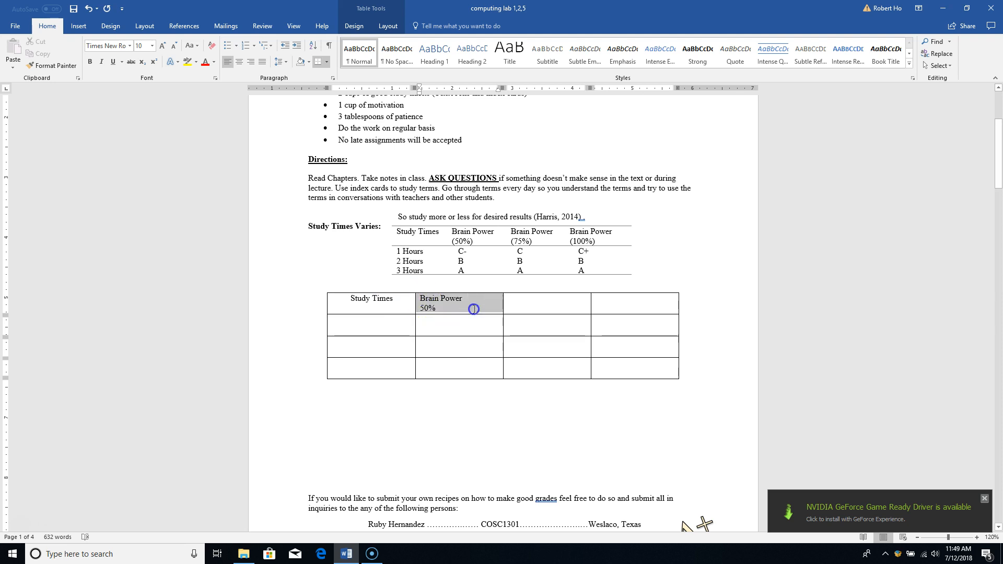
left_click(321, 180)
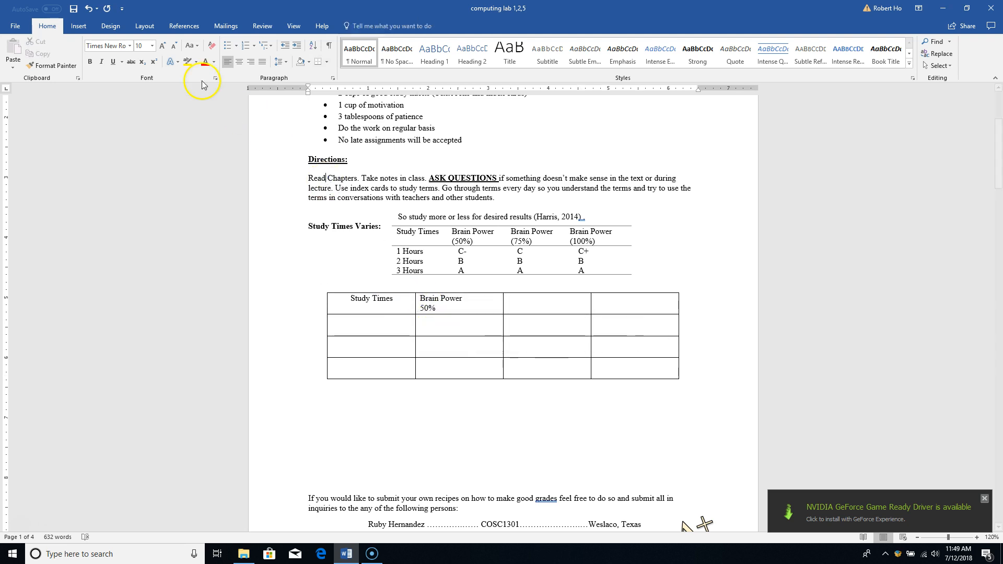
left_click(239, 62)
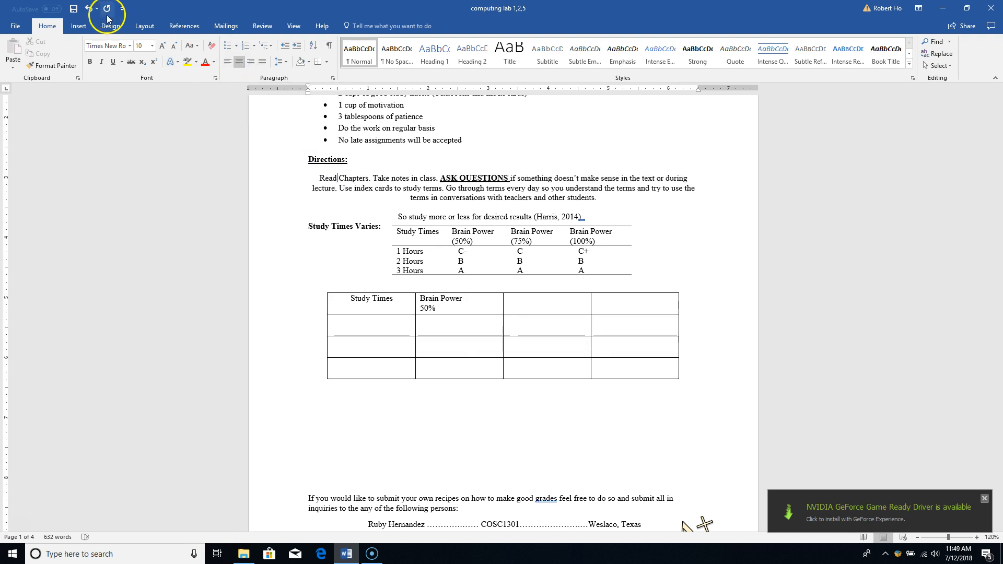
Undo the stray centring of the Directions paragraph, keeping both header texts
left_click(89, 9)
left_click(297, 197)
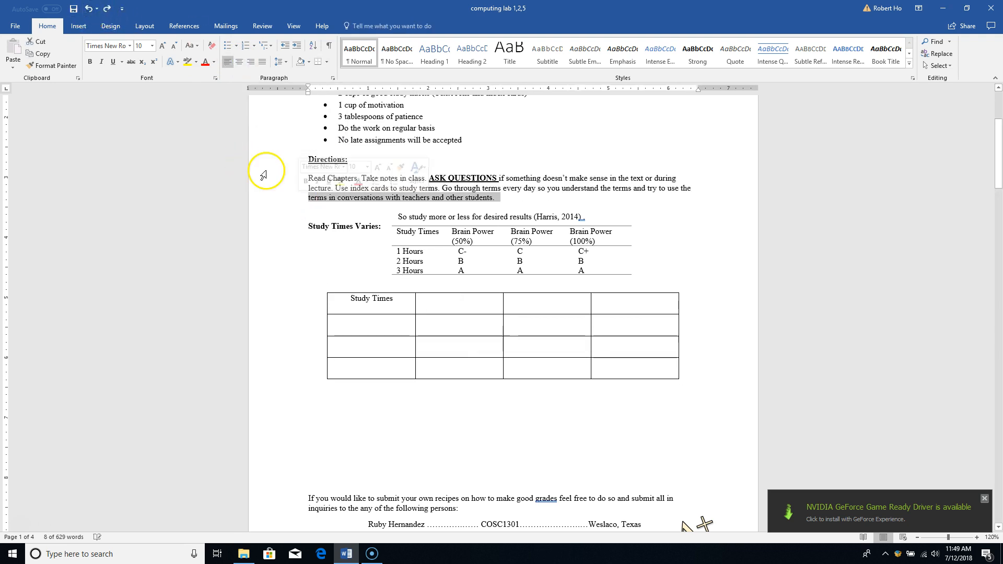
left_click(89, 10)
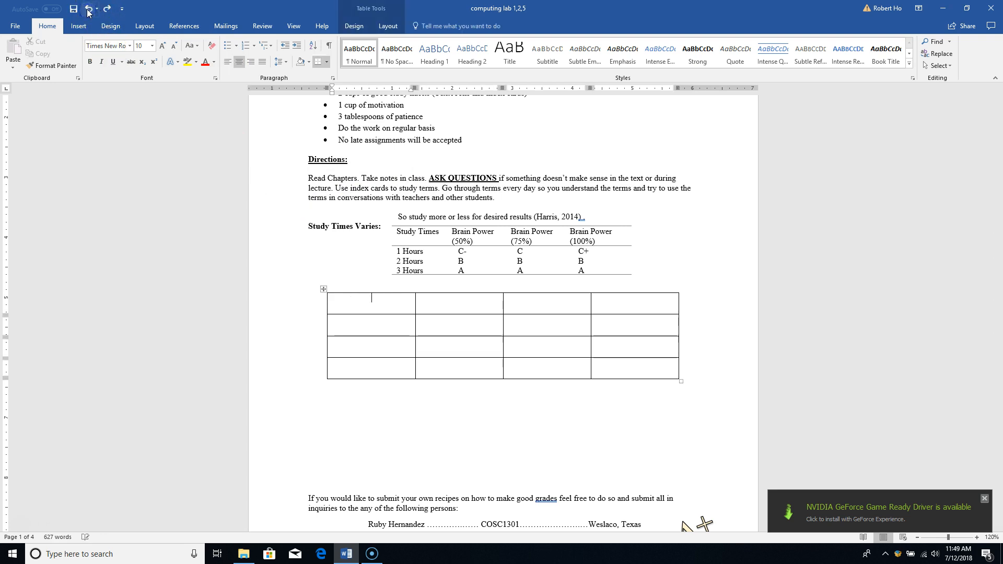
left_click(107, 8)
left_click(107, 8)
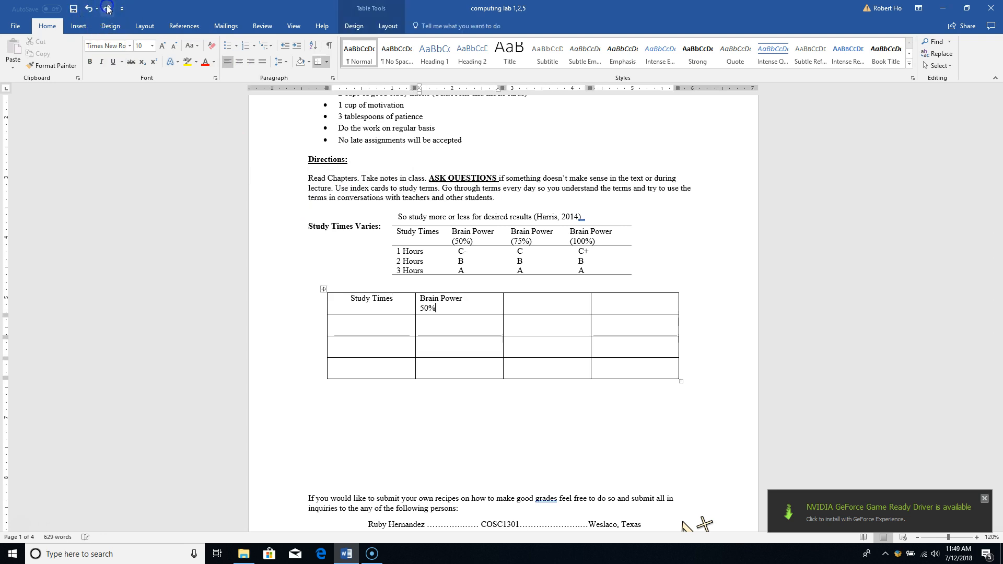
Centre 'Brain Power 50%' within its cell and copy it
left_click(423, 302)
left_click_drag(422, 302, 436, 309)
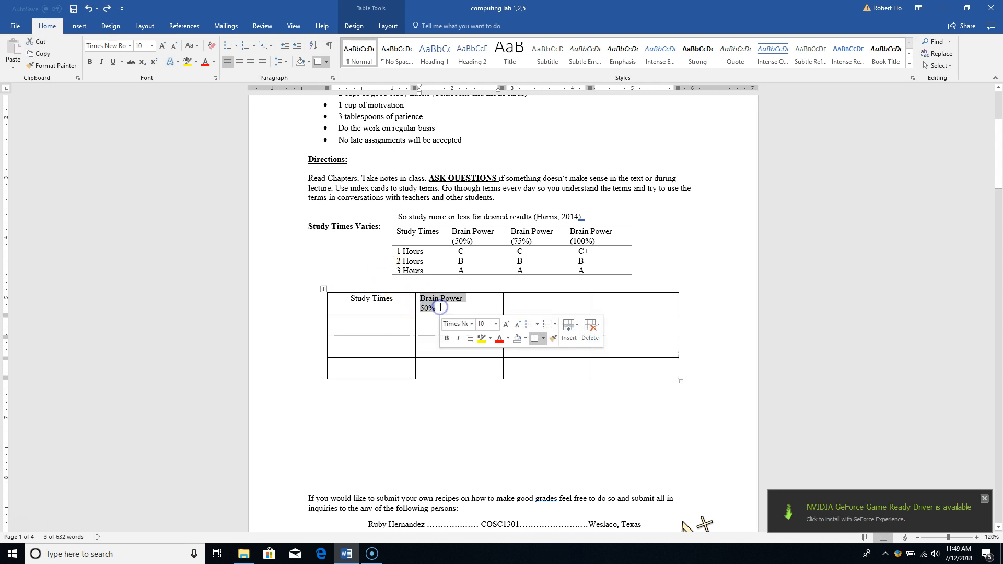
left_click(240, 61)
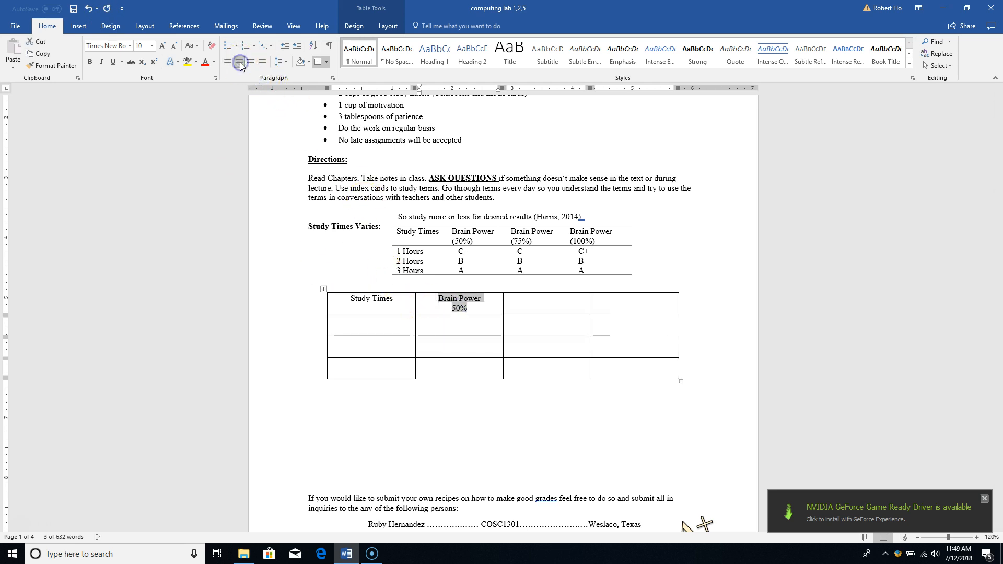
right_click(453, 302)
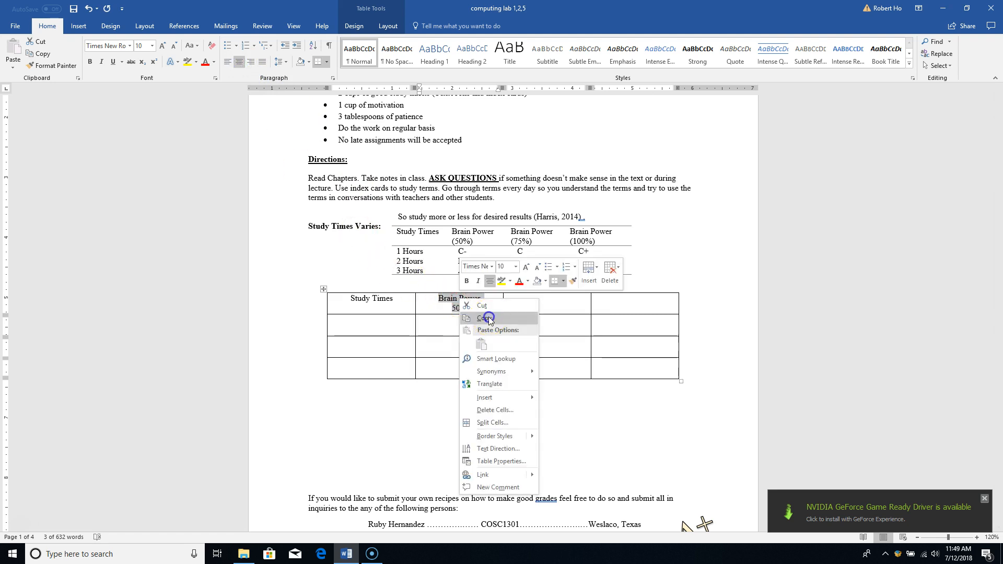
left_click(488, 317)
left_click(538, 304)
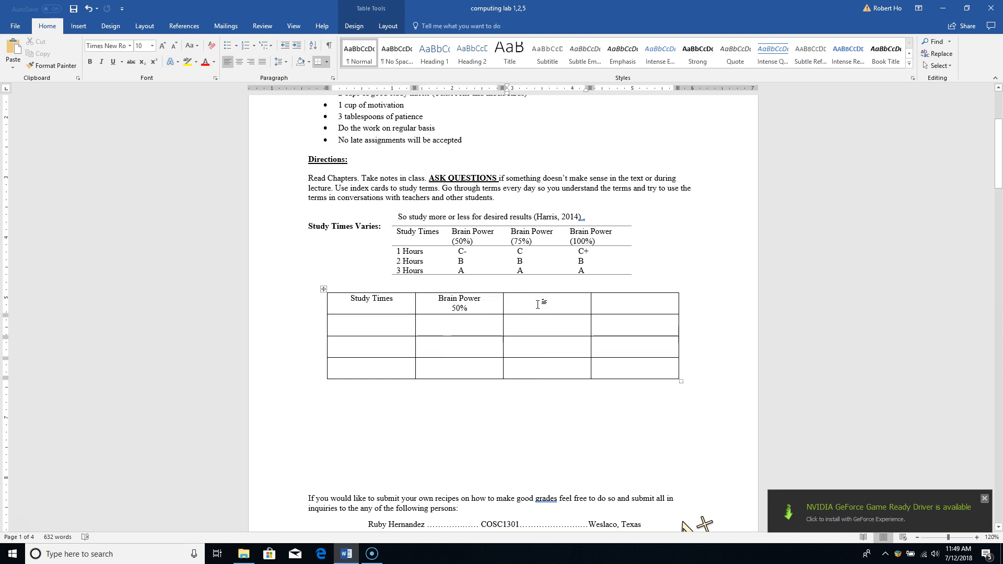
Paste 'Brain Power 50%' into the third and fourth header cells and centre both
key("ctrl+v")
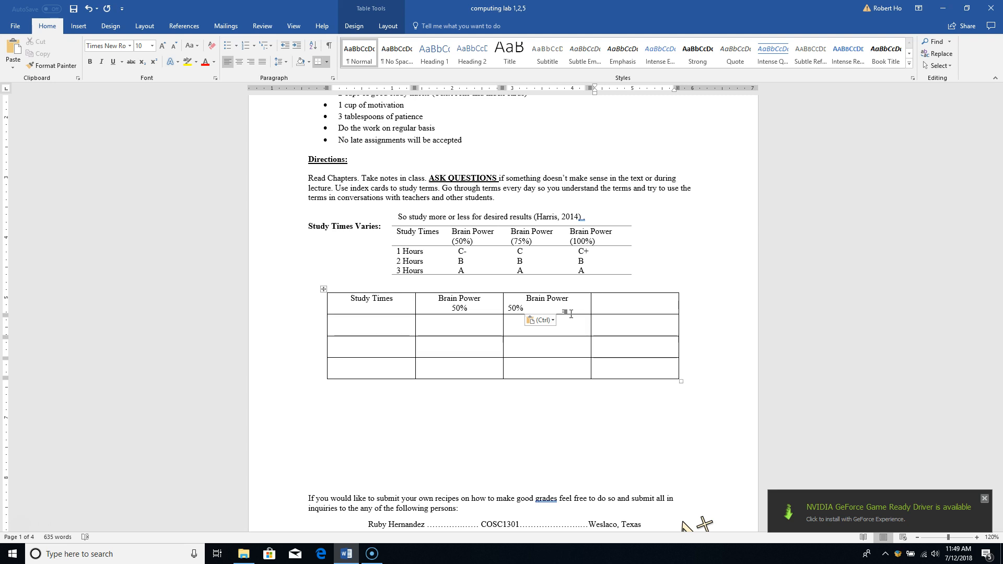
key("ctrl+v")
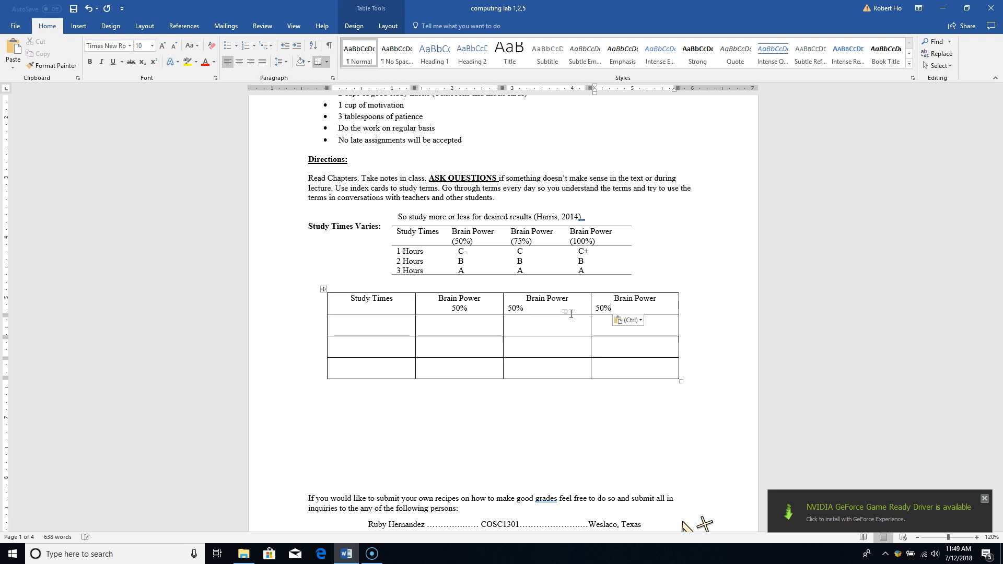
left_click(511, 309)
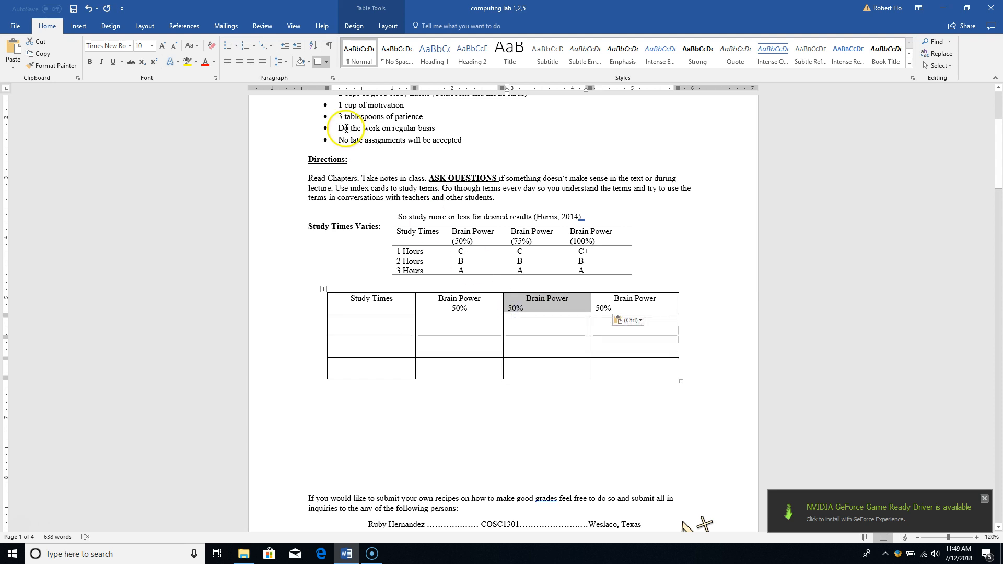
left_click(239, 66)
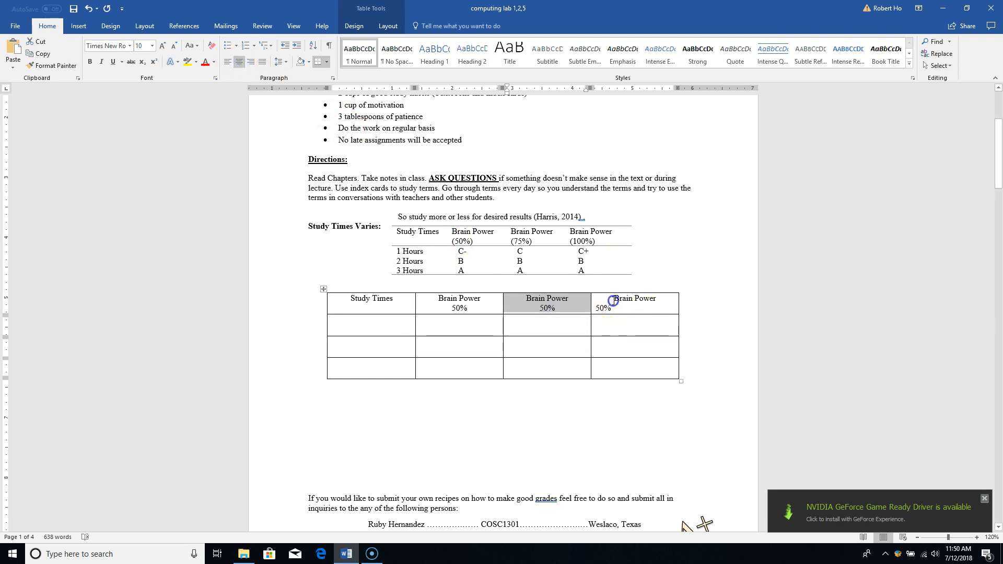
left_click_drag(605, 309, 634, 303)
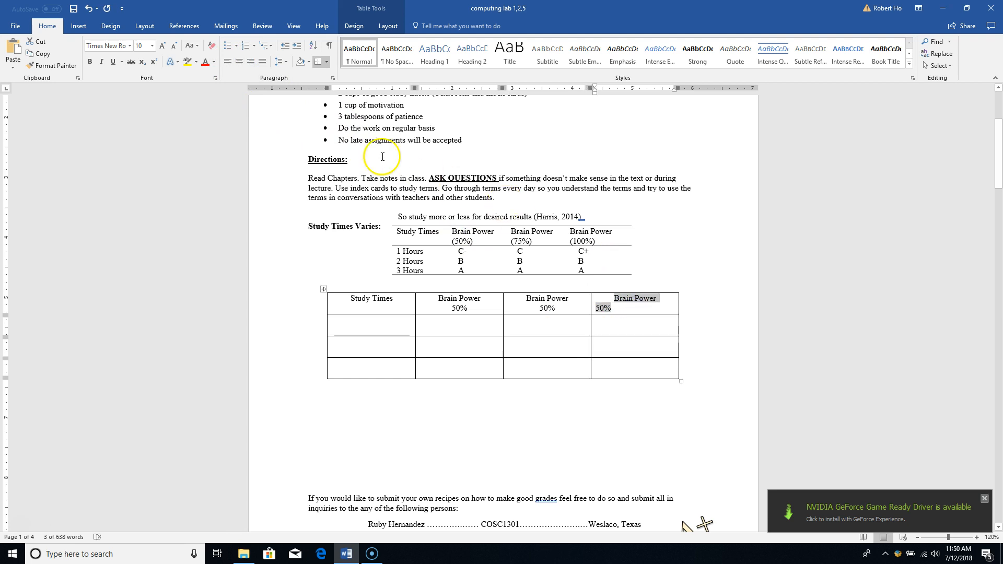
left_click(237, 63)
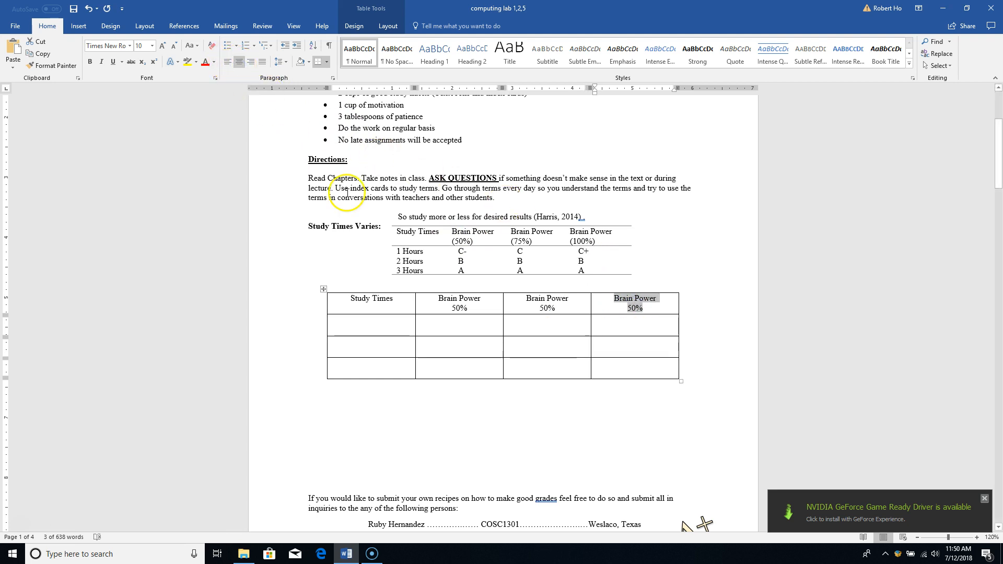
Change the third and fourth headings' percentages to 75% and 100%
left_click(542, 309)
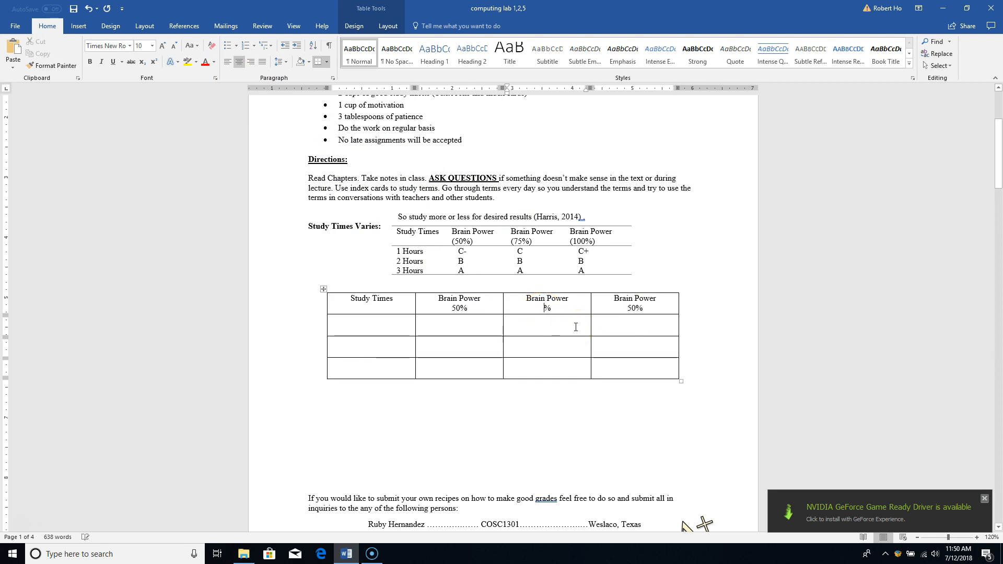
type("75")
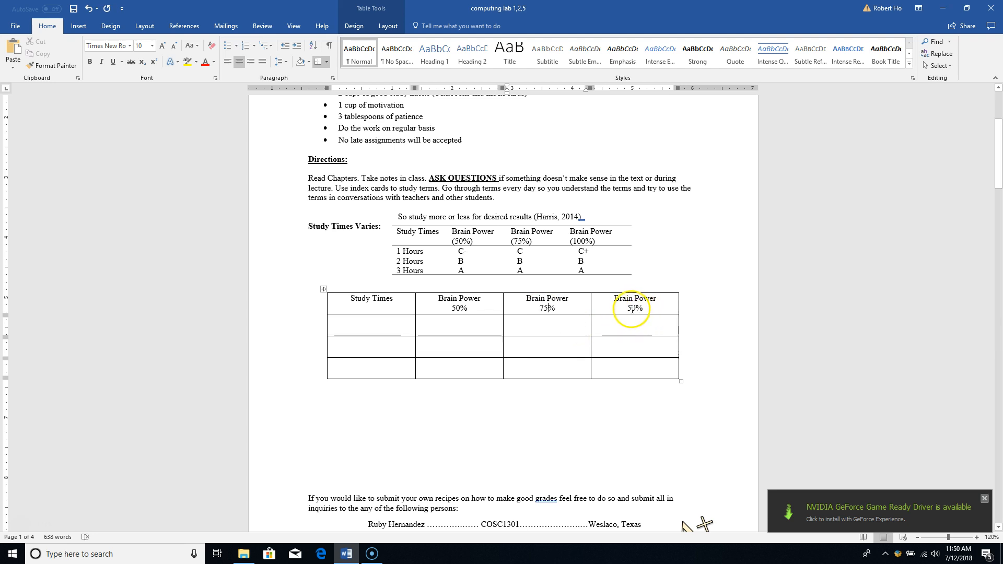
left_click(631, 309)
key("BackSpace")
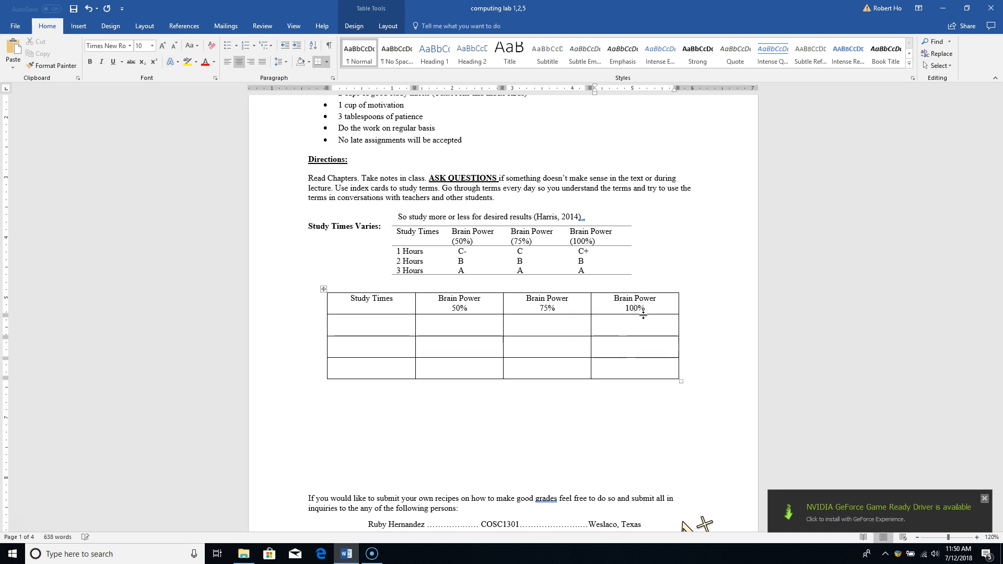
left_click(581, 348)
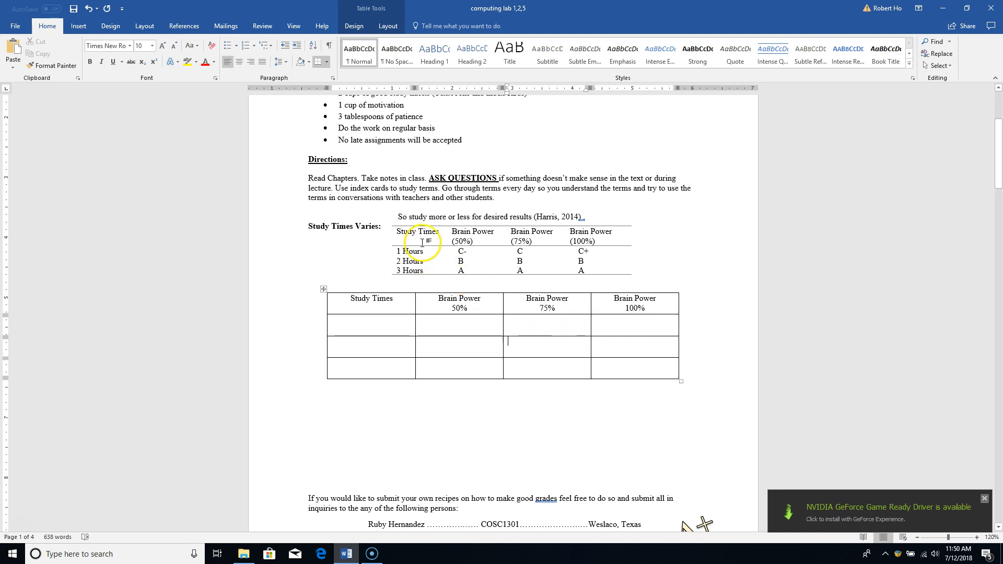
left_click(372, 270)
left_click(352, 303)
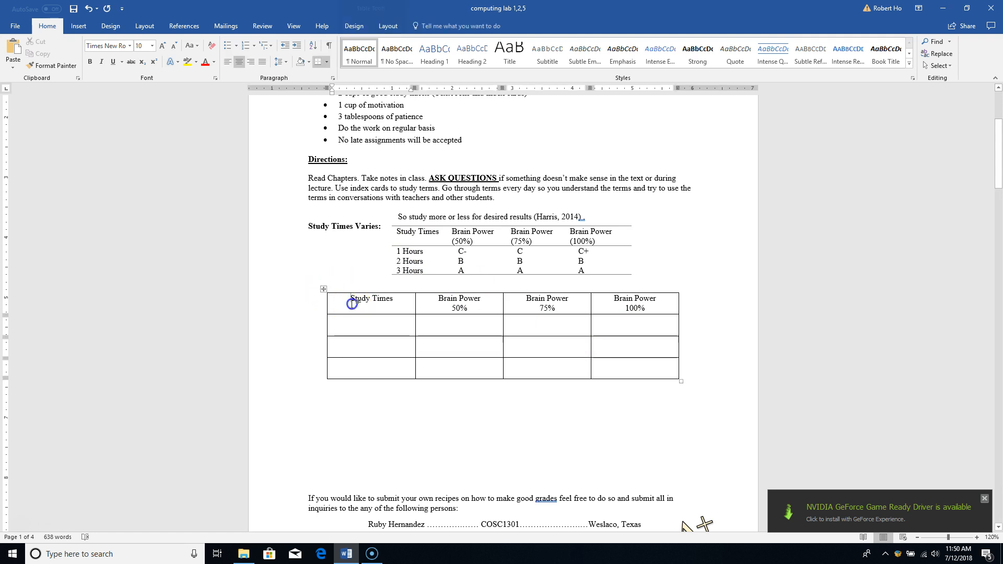
left_click(324, 289)
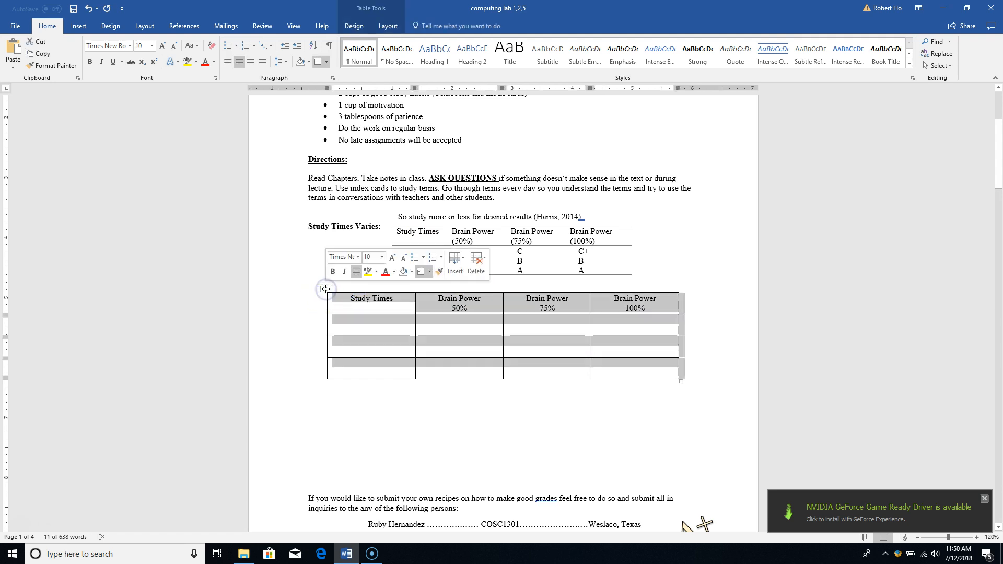
Try a blue Grid Table style on the new table
left_click(380, 11)
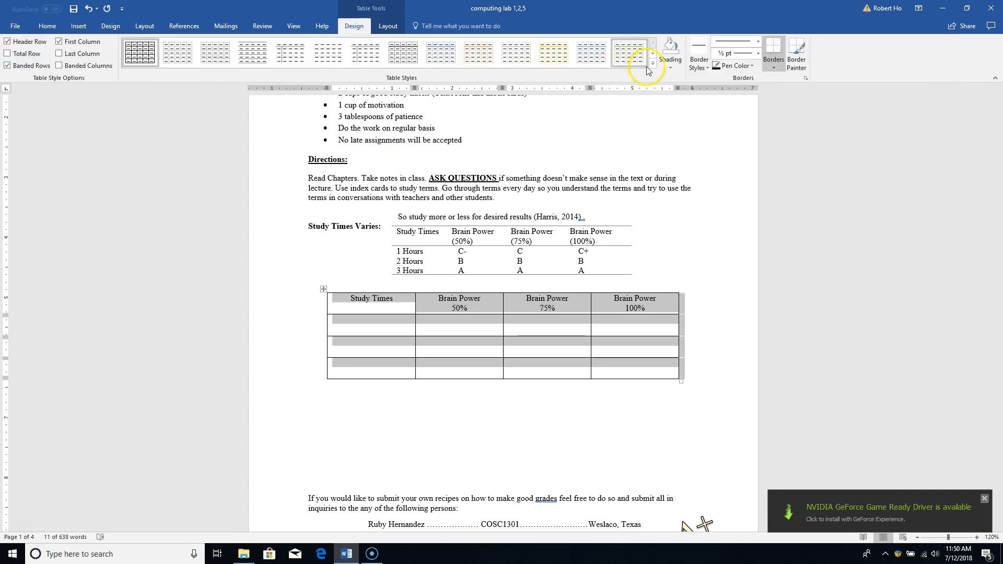
left_click(664, 67)
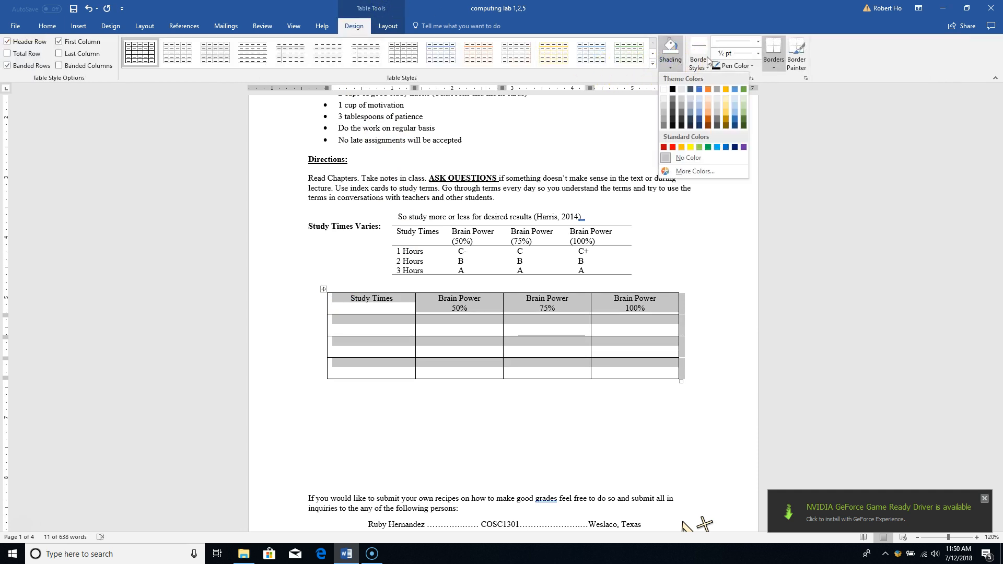
left_click(653, 66)
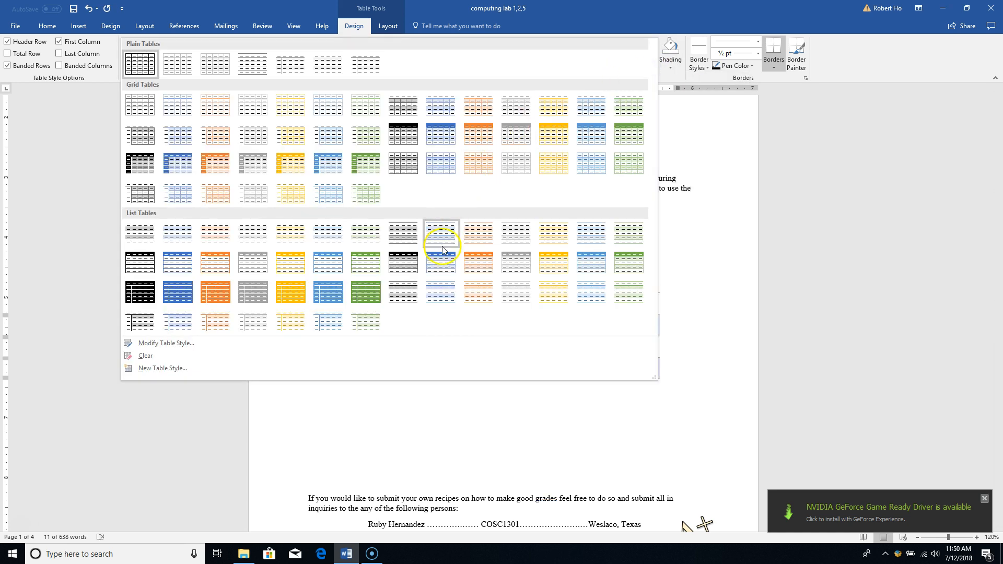
left_click(471, 272)
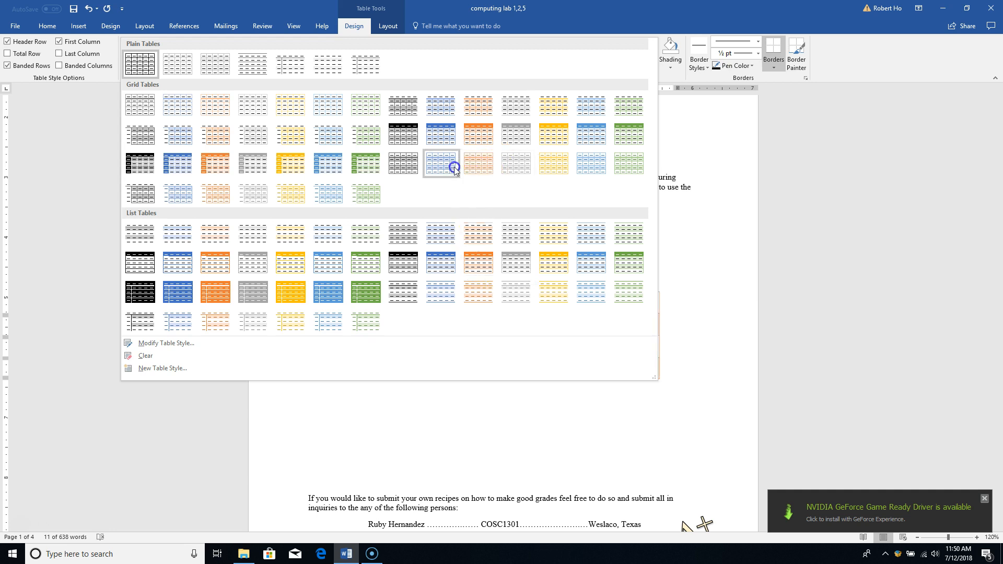
left_click(438, 162)
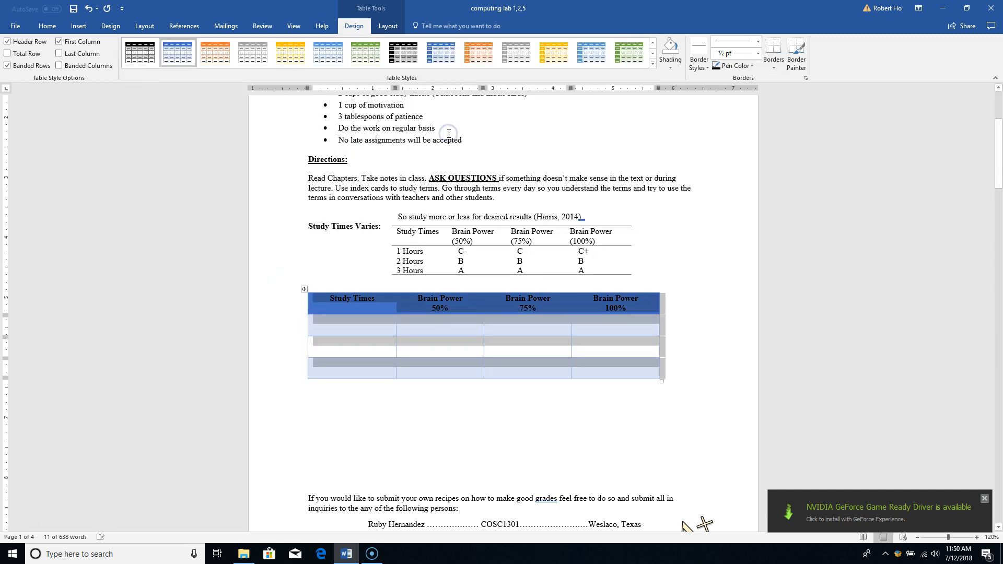
left_click(428, 406)
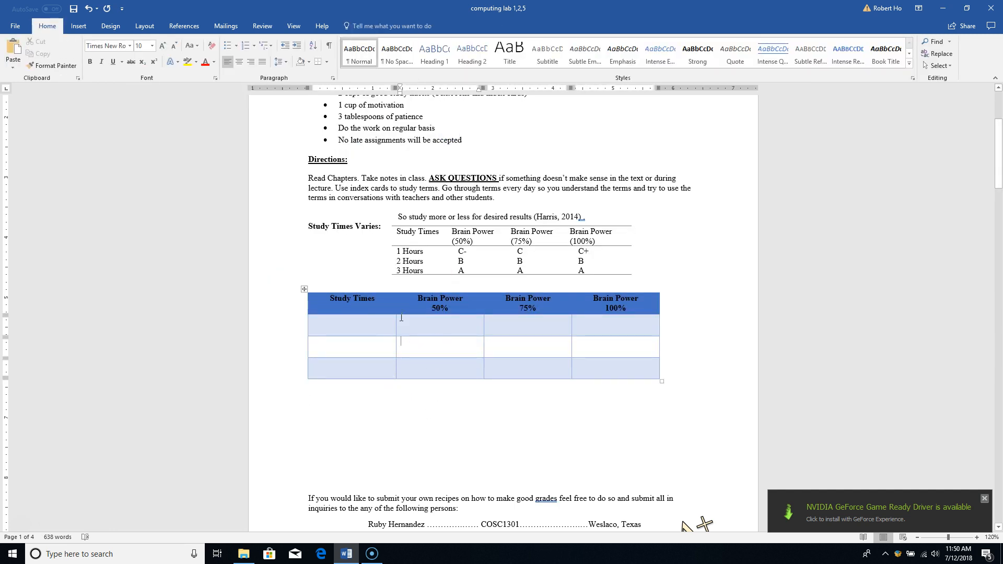
Replace it with a light List Table style with grey banded rows
left_click(432, 340)
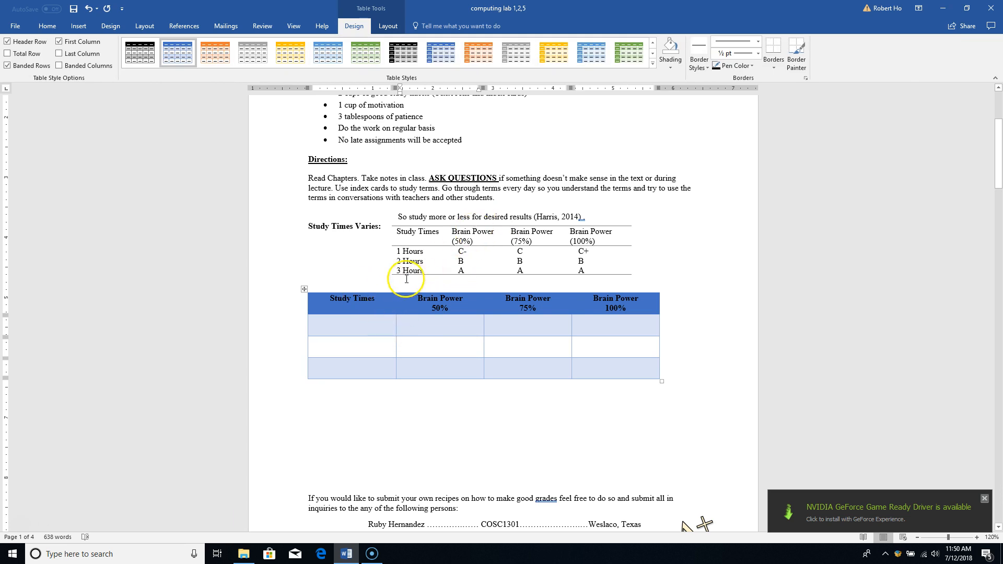
left_click(306, 290)
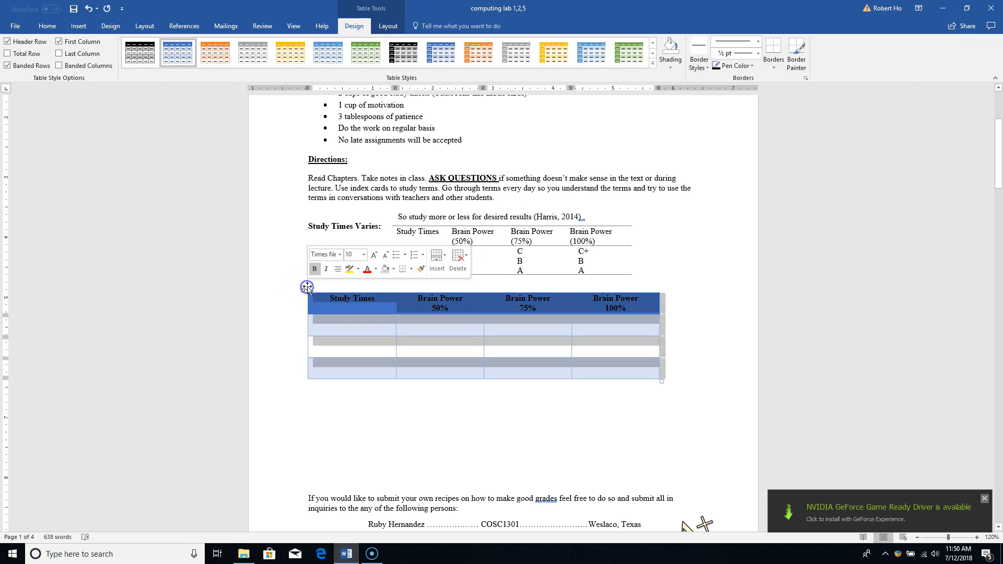
left_click(653, 63)
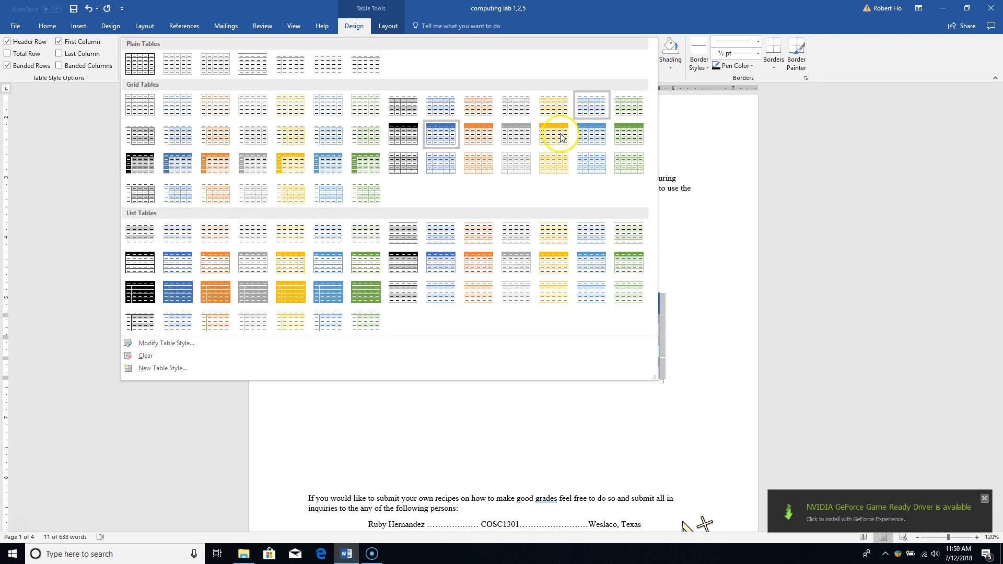
left_click(523, 303)
left_click(482, 405)
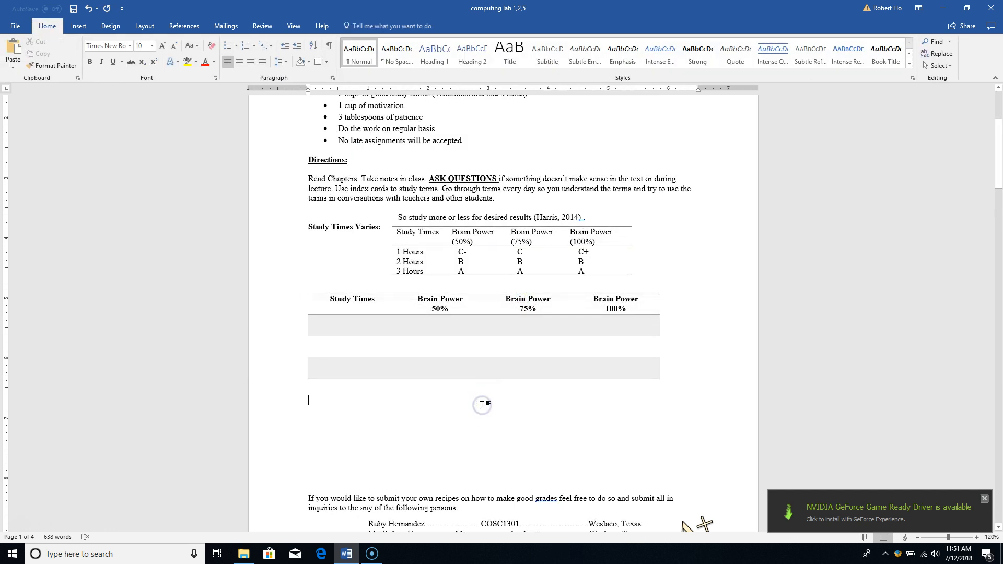
left_click(366, 333)
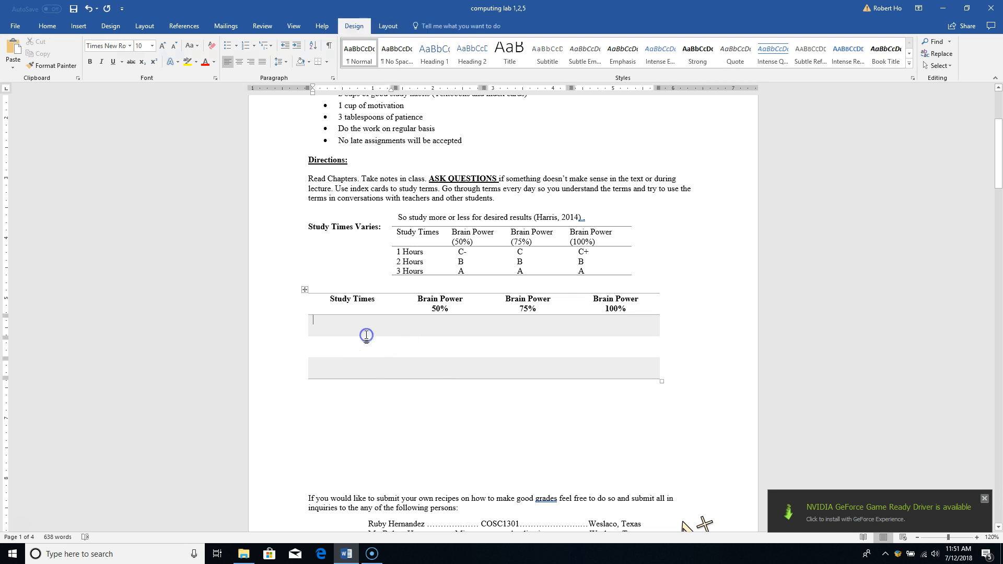
left_click(441, 324)
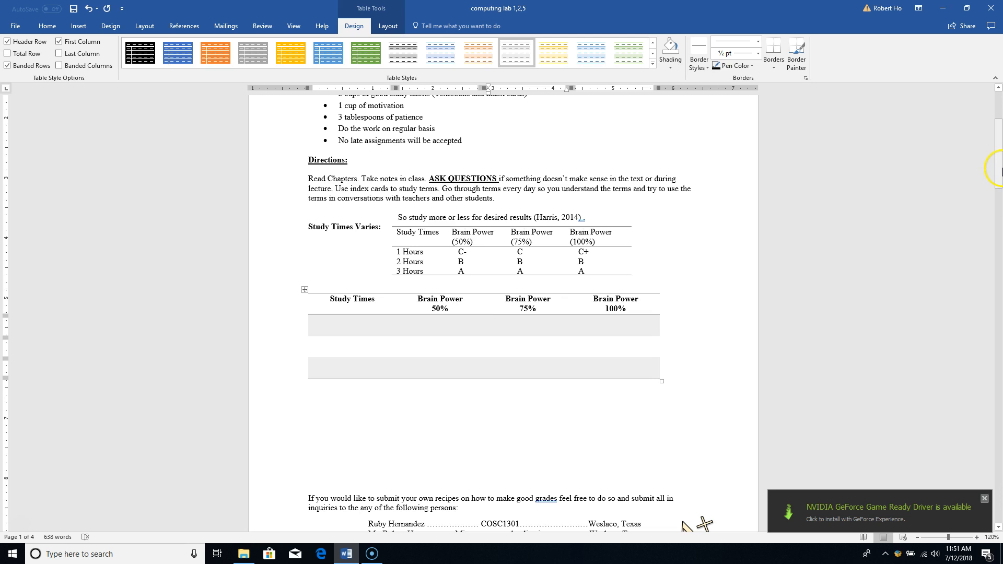
Delete the empty lines below the table and push the Variation: heading onto page 2
left_click_drag(1000, 172, 1000, 219)
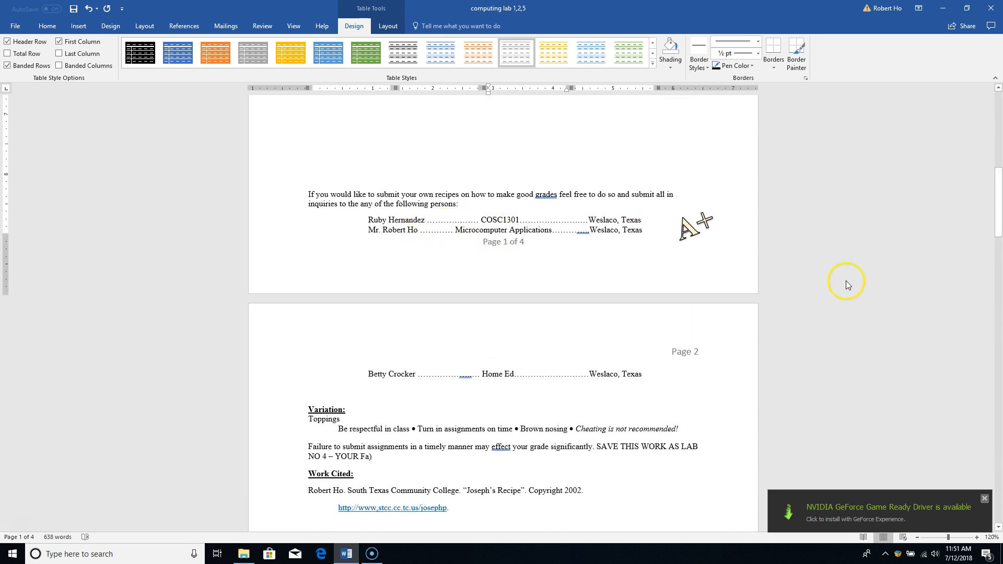
scroll(919, 188, "up", 6)
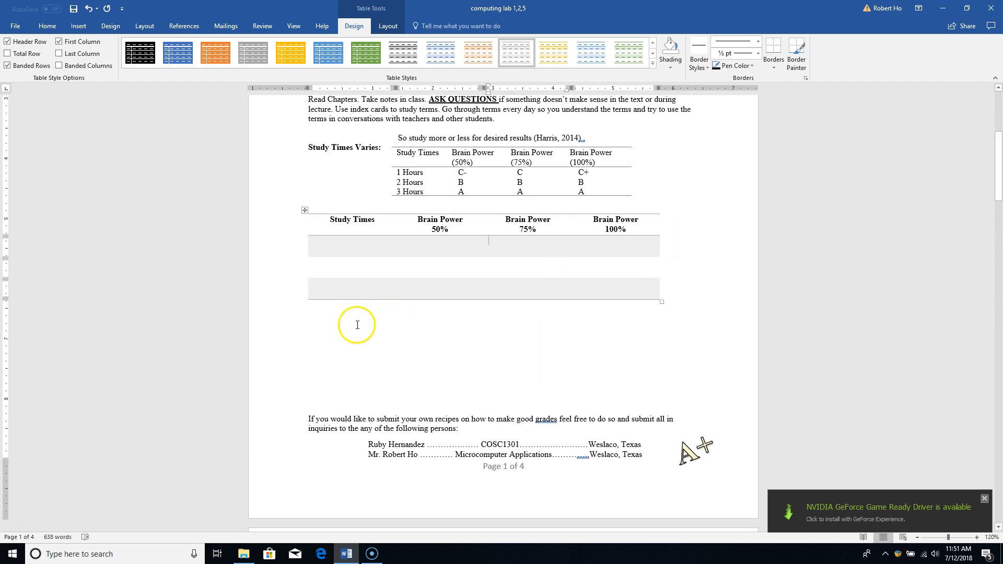
left_click(356, 324)
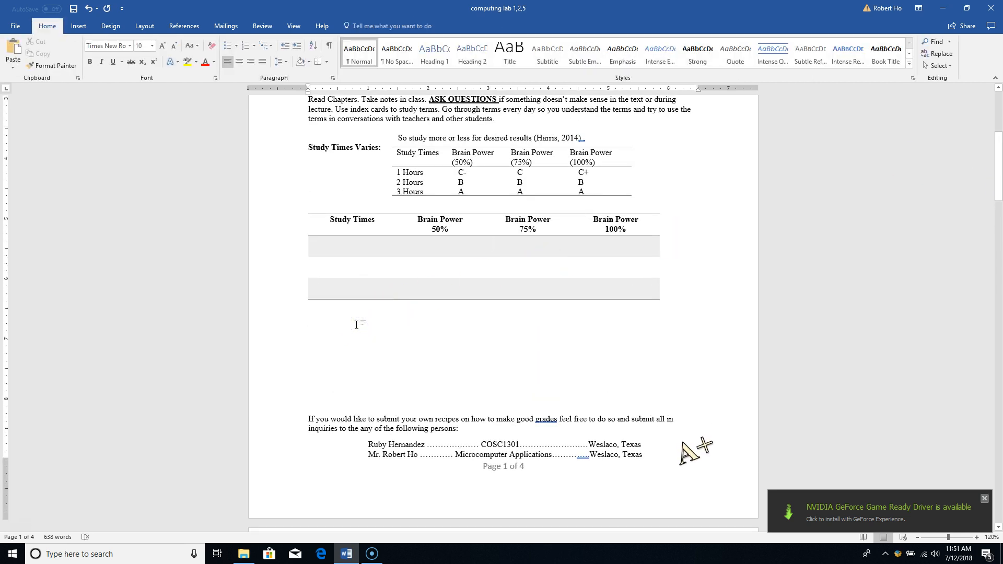
key("Delete")
key("Delete")
key("Delete")
key("Delete")
key("Delete")
key("Delete")
key("Delete")
key("Delete")
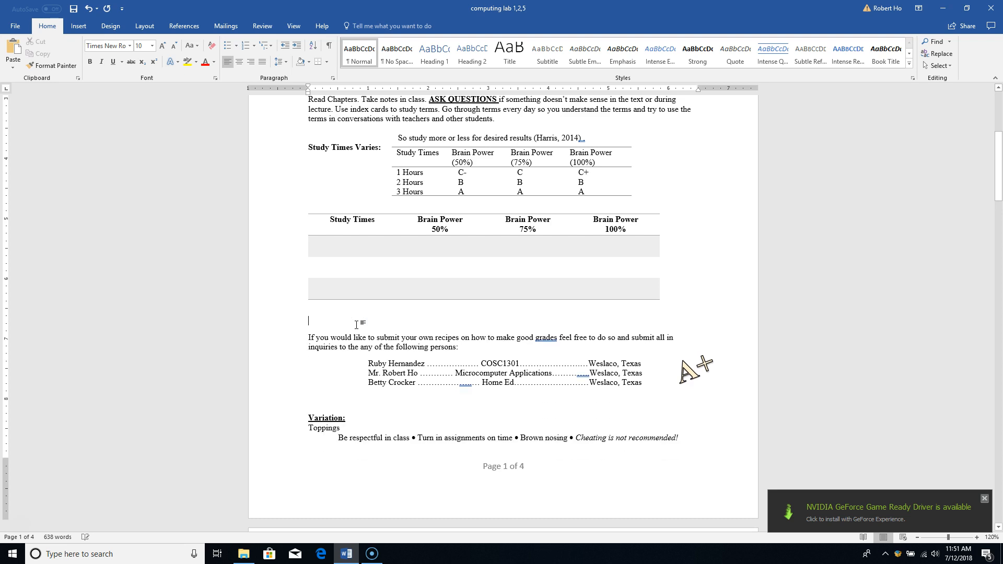
key("Delete")
left_click(306, 400)
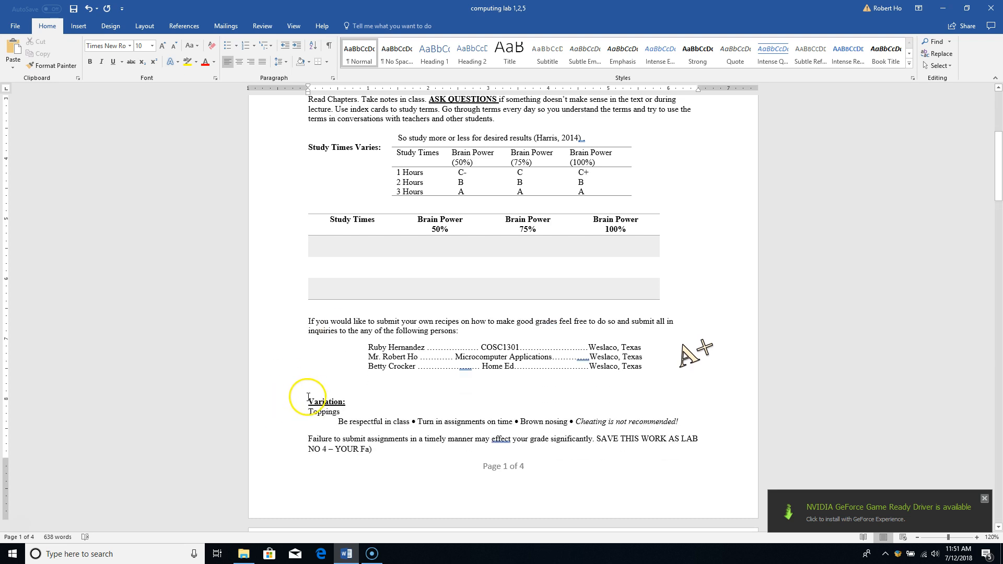
key("Return")
key("Return")
key("Return")
key("Return")
key("Return")
key("Return")
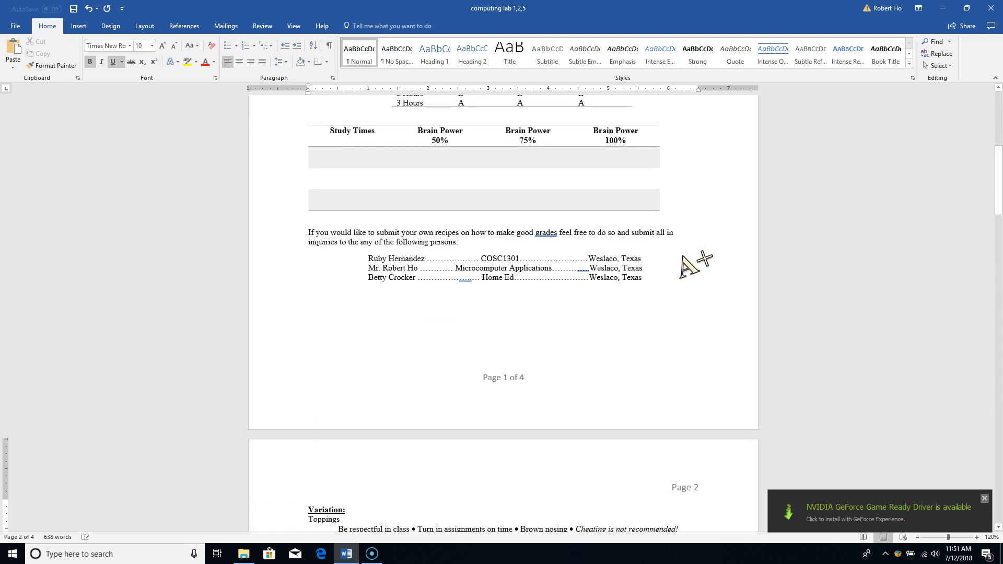
Replace the first contact's name with a new name, keeping its dot leader
key("Up")
key("Up")
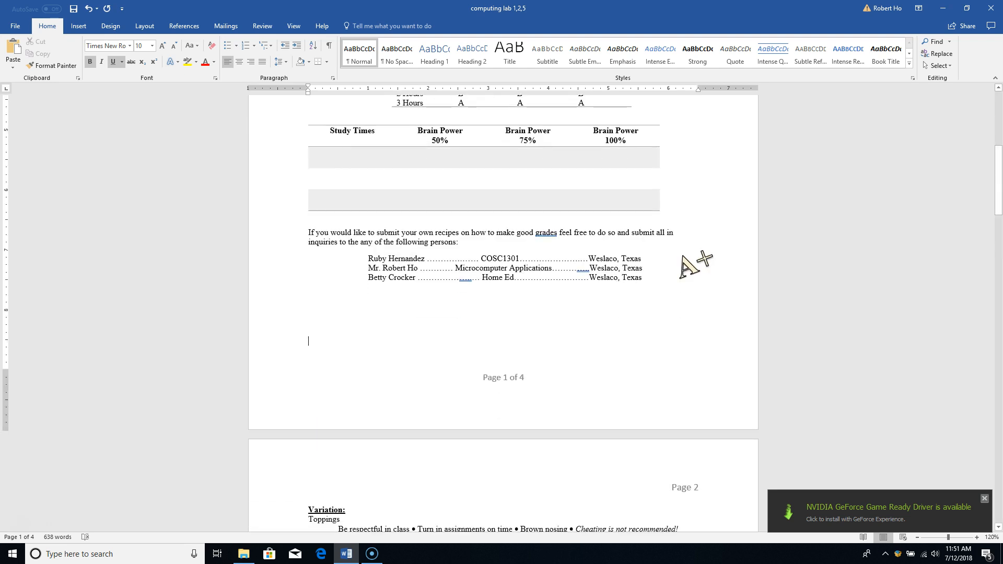
key("Up")
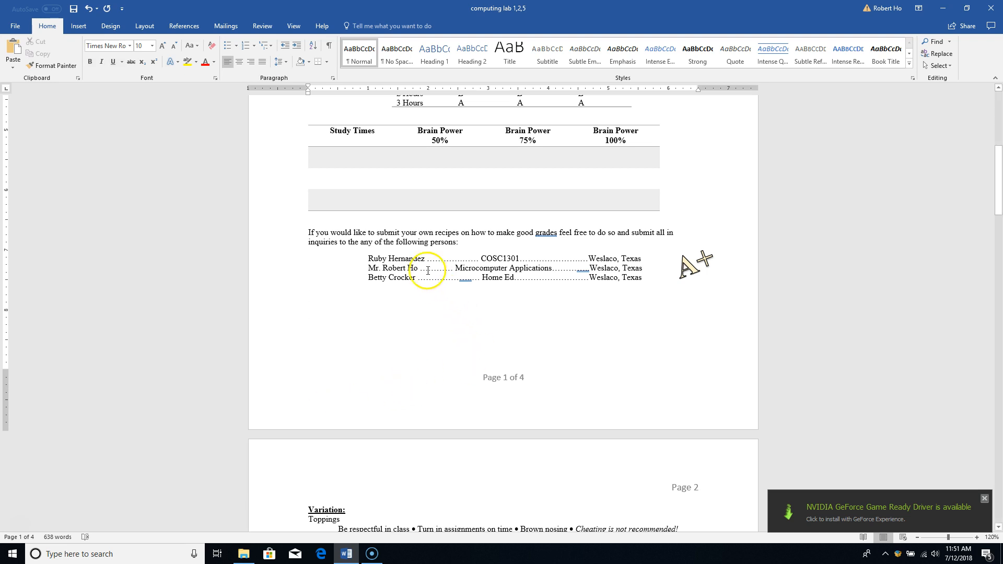
left_click_drag(425, 259, 369, 259)
key("Delete")
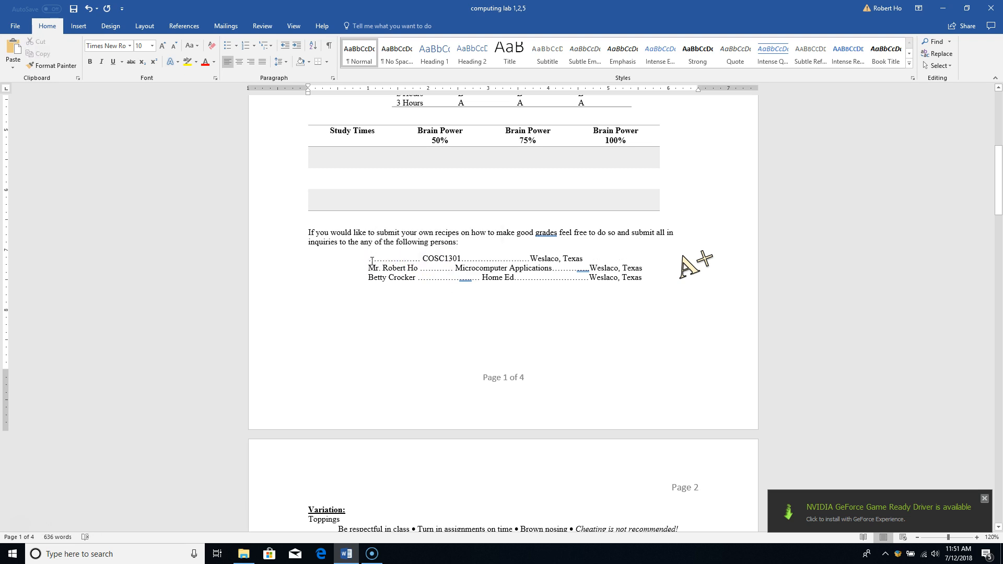
type("Mr")
type(".John")
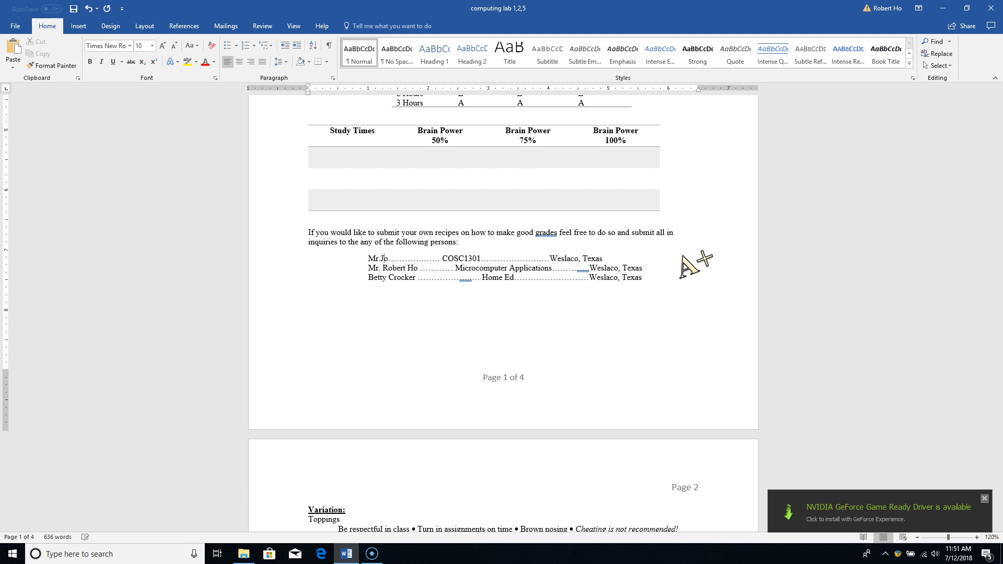
type(" Doe")
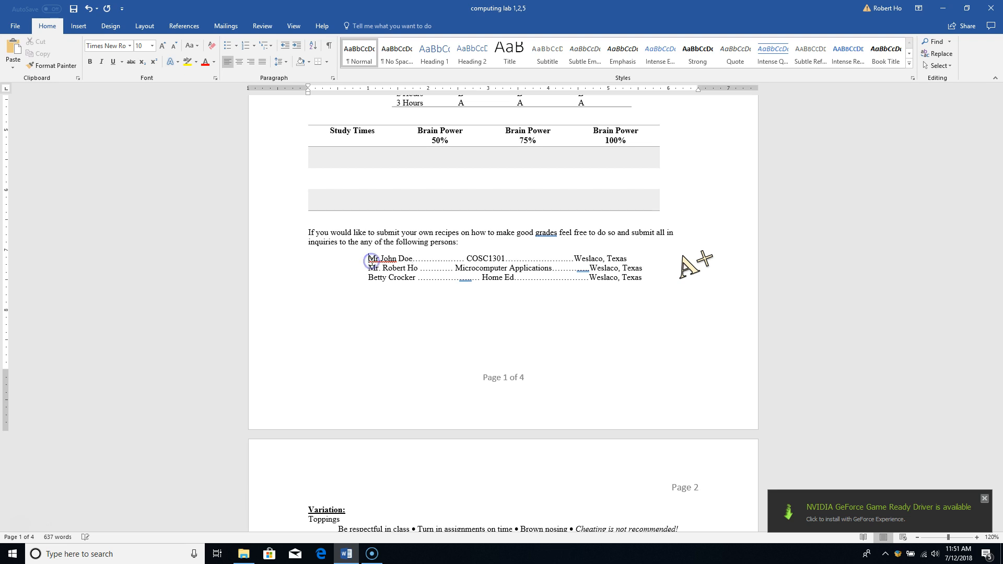
Add a new empty line after the last contact line
left_click(403, 318)
left_click(648, 284)
left_click(564, 277)
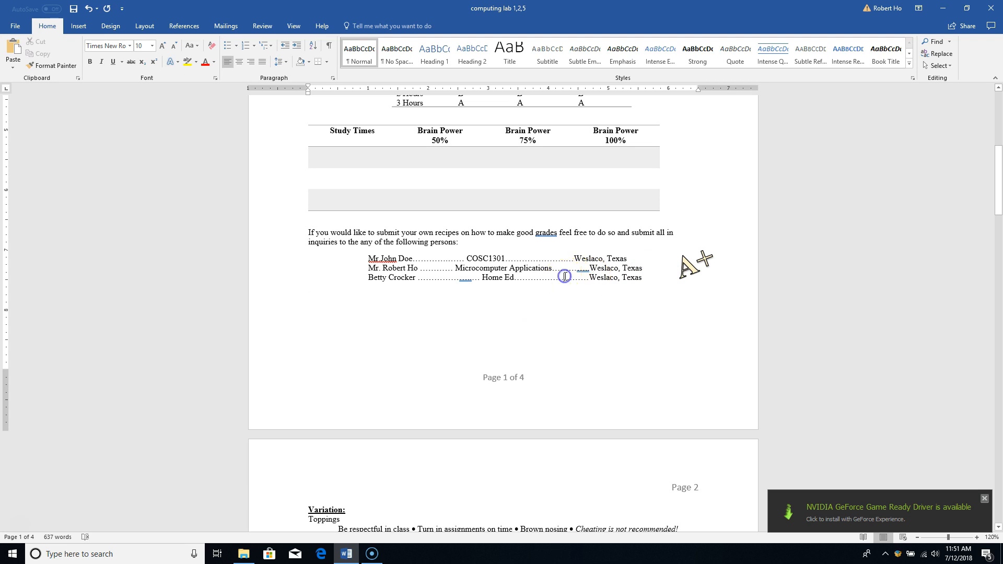
left_click(661, 287)
key("Return")
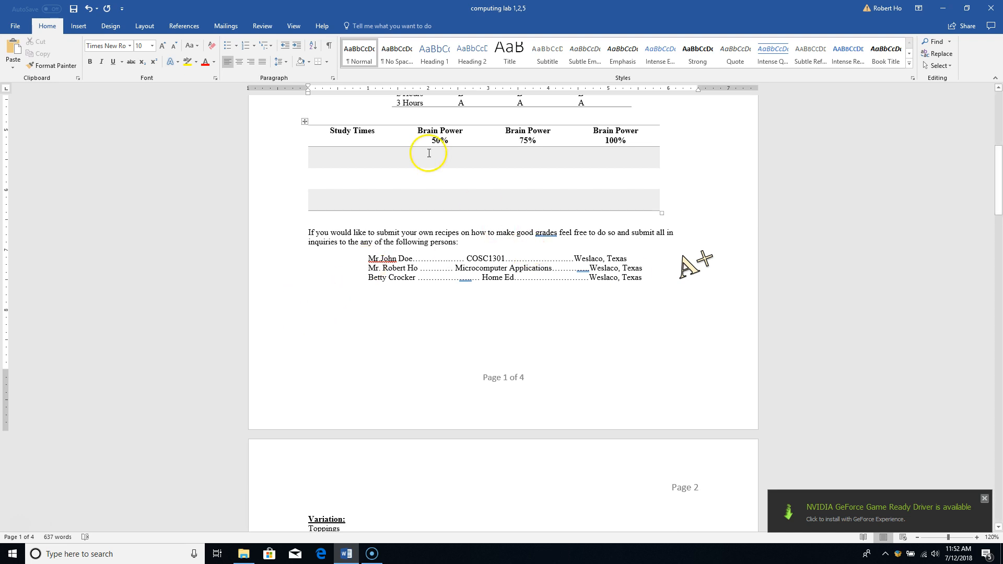
left_click(75, 28)
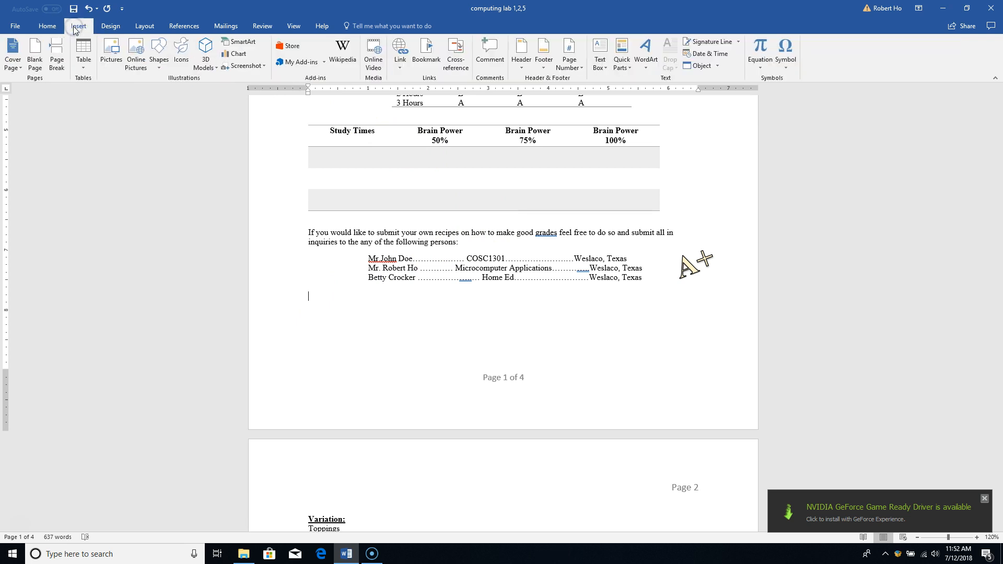
left_click(110, 29)
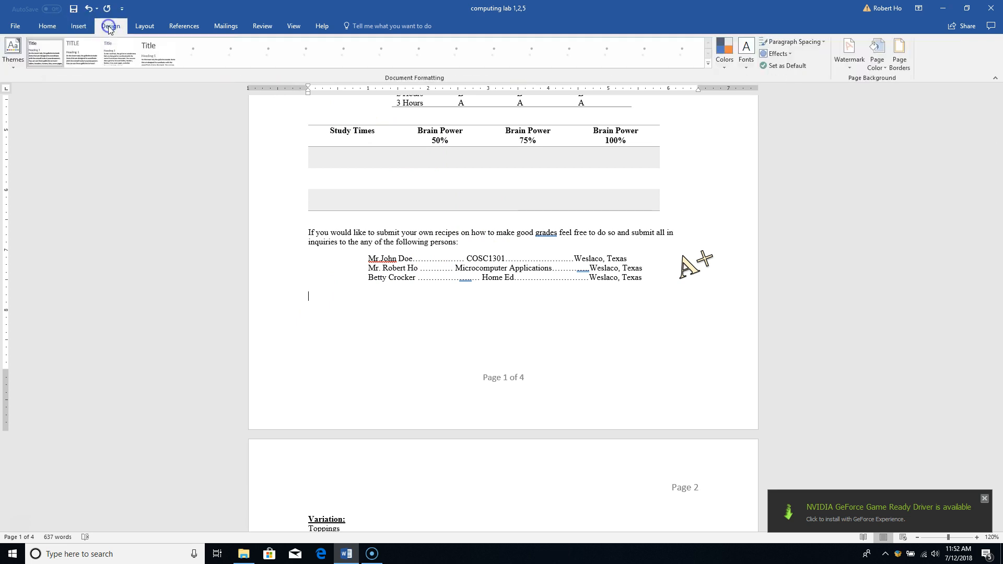
left_click(144, 27)
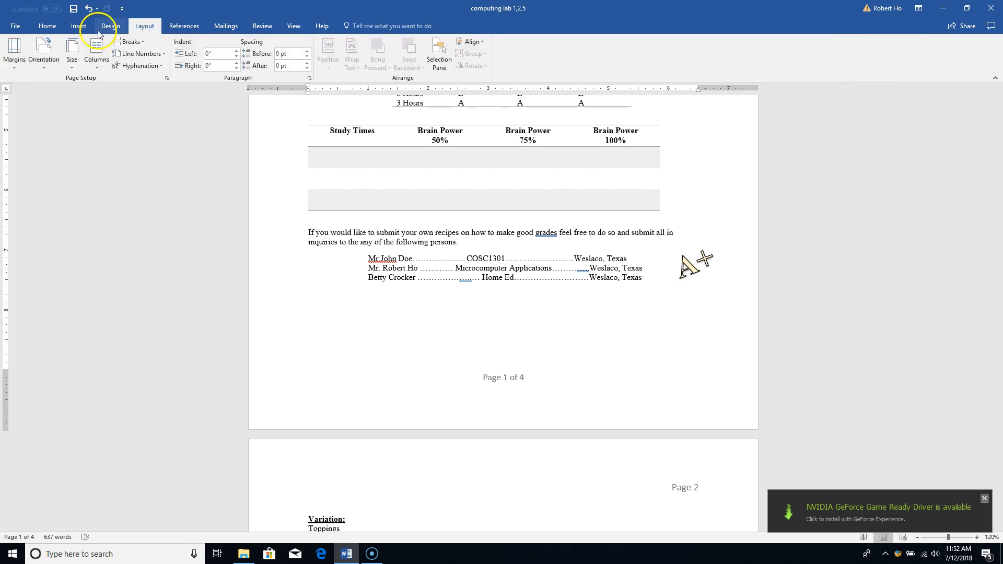
left_click(108, 25)
left_click(75, 27)
left_click(46, 28)
left_click(11, 30)
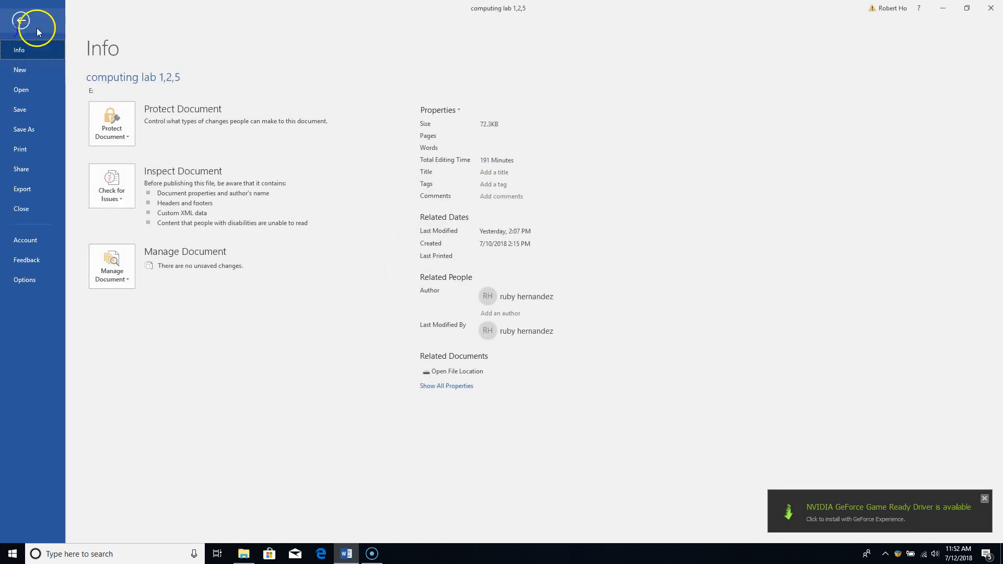
left_click(22, 21)
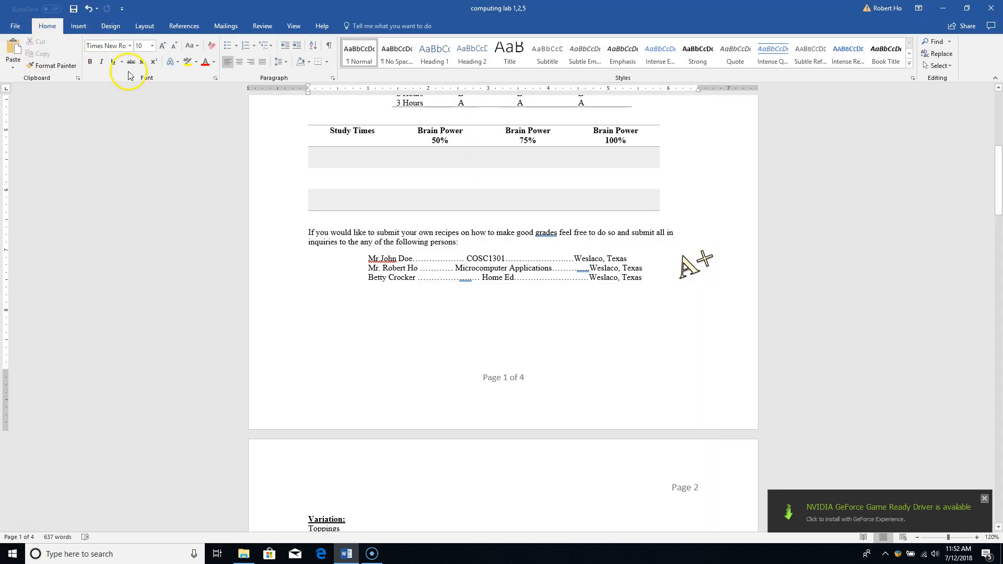
Set a left tab stop at 1.15" in the Tabs dialog
left_click(334, 79)
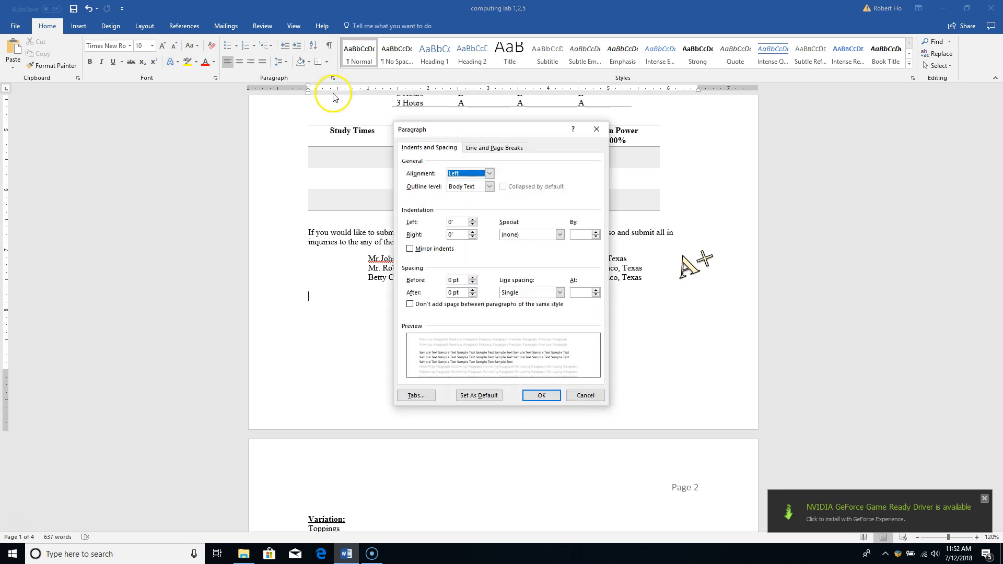
left_click(411, 397)
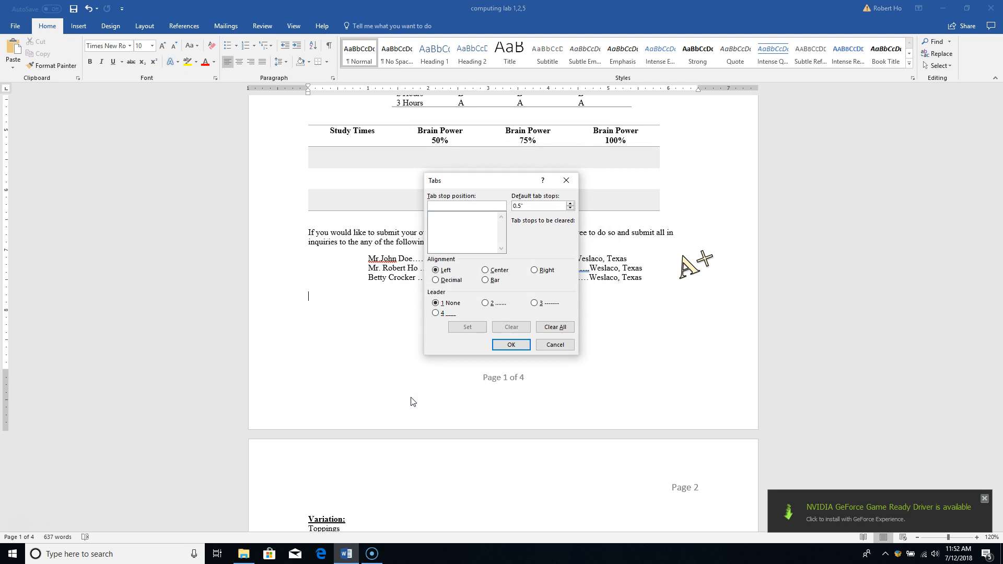
type("1.15")
left_click(458, 328)
Enter a 3.5" position with Center alignment and dot leader 2
type("3.50")
left_click(485, 271)
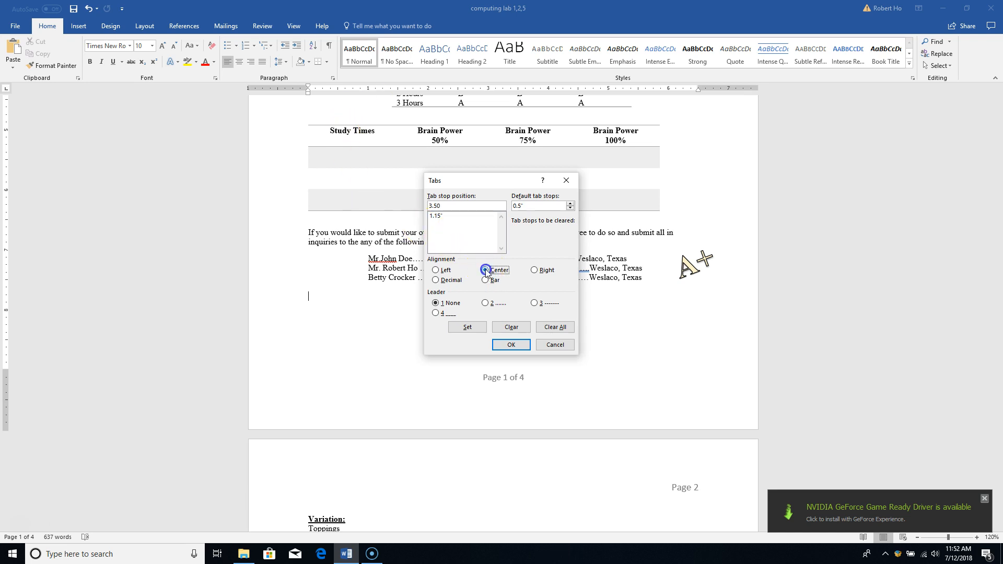
left_click(483, 303)
Set the centred 3.5" stop and a right-aligned dot-leader stop at 5.25"
left_click(467, 328)
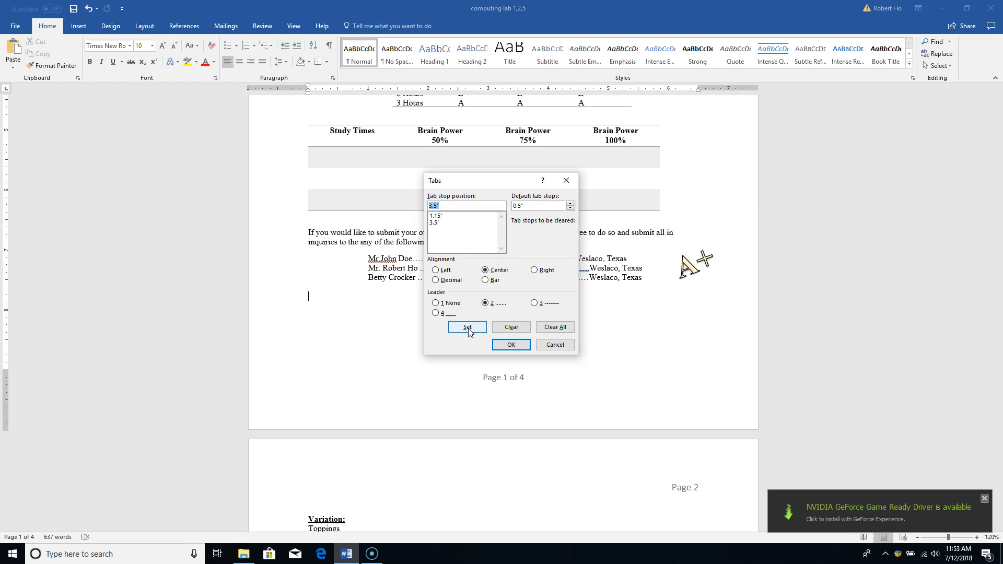
type("5.25")
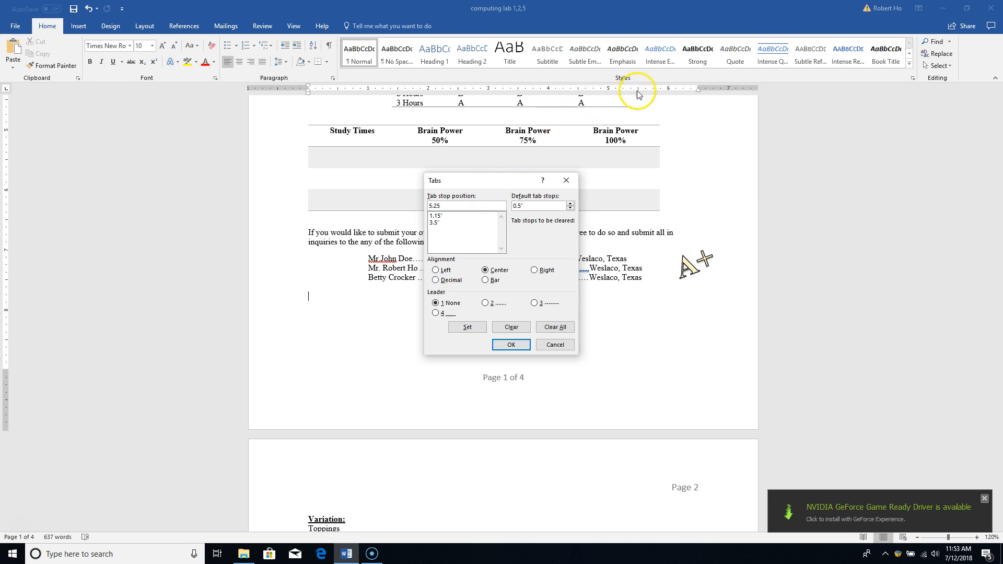
left_click(535, 268)
left_click(485, 304)
left_click(470, 328)
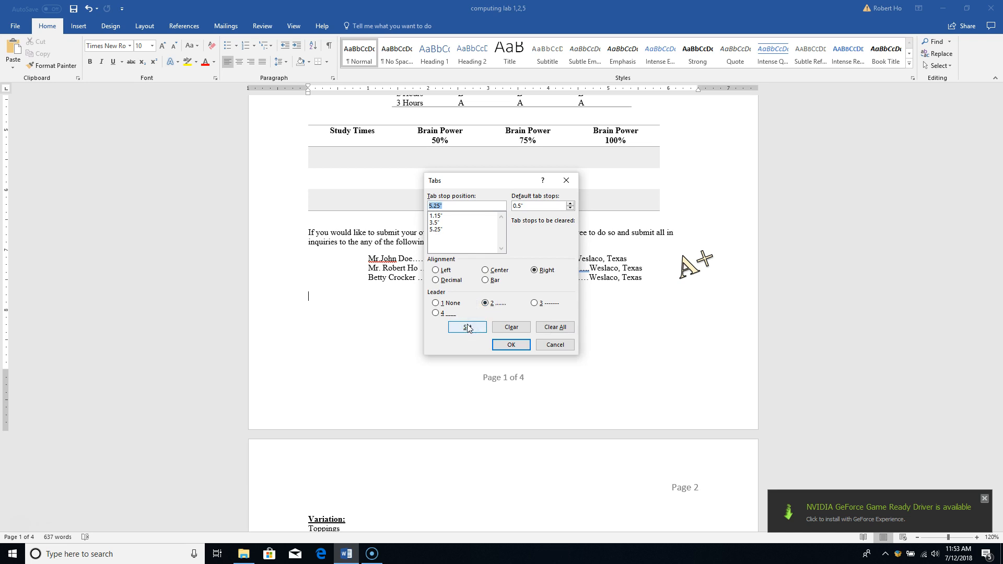
Review the 1.15", 3.5" and 5.25" stops and apply them with OK
left_click(436, 222)
left_click(437, 215)
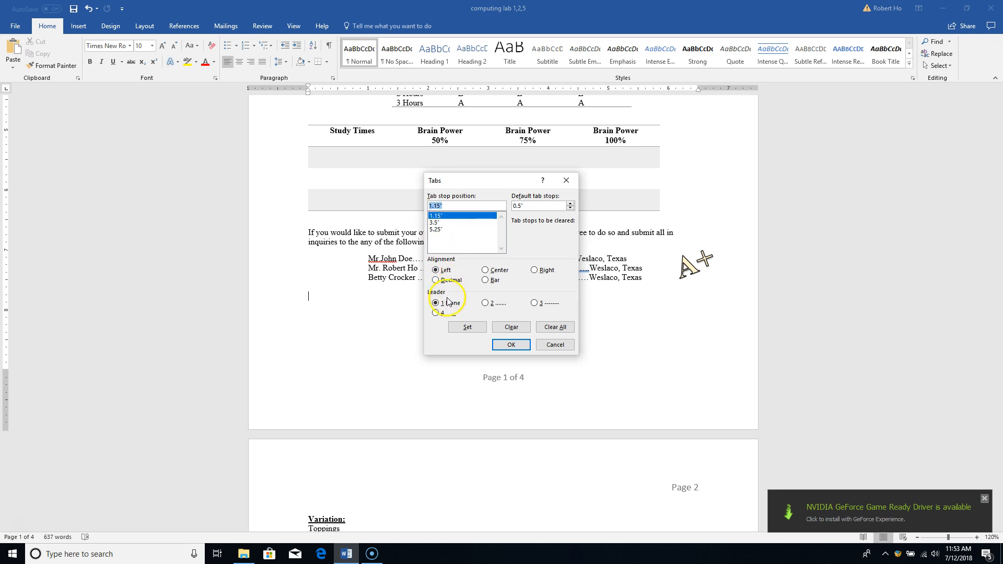
left_click(459, 223)
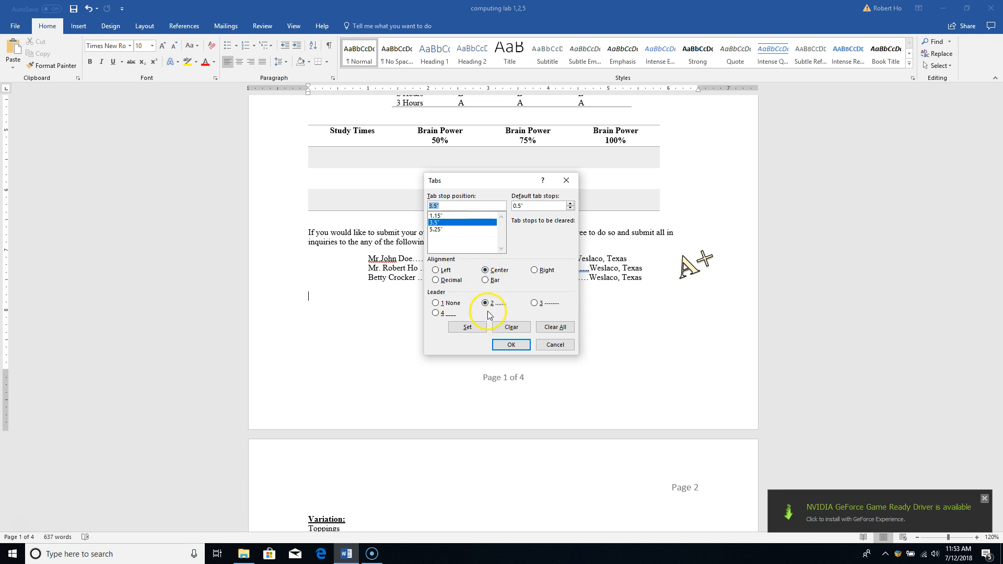
left_click(442, 229)
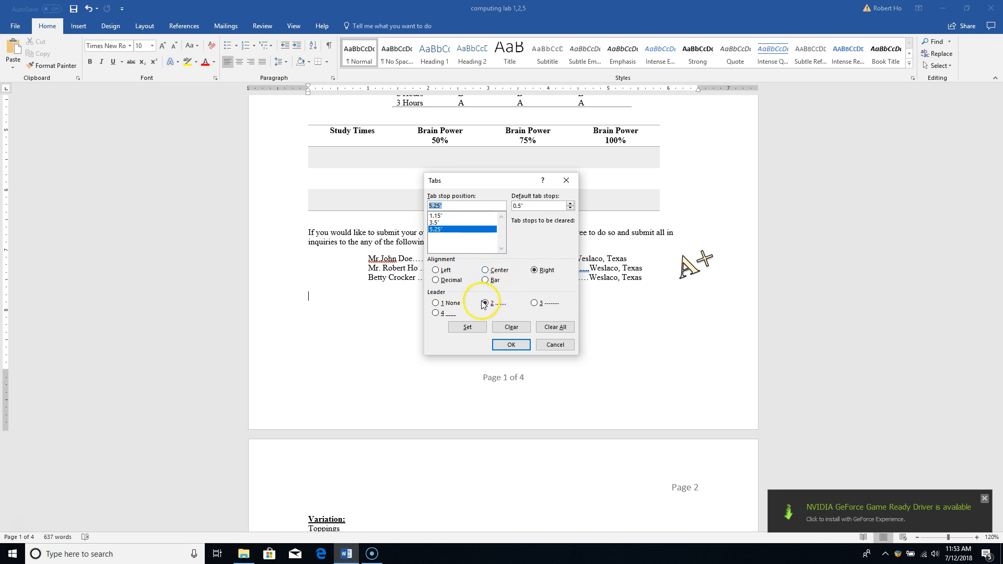
left_click(468, 328)
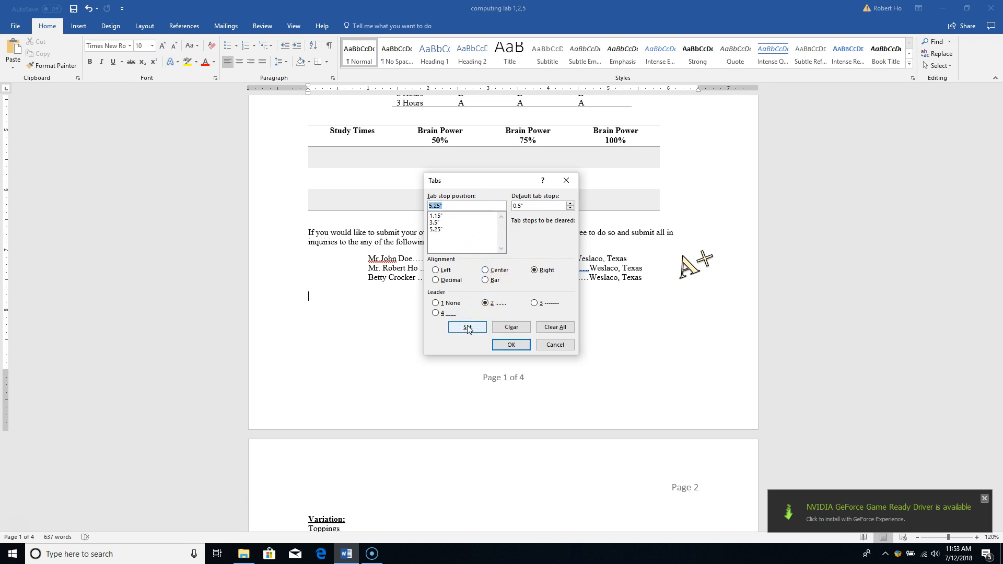
left_click(511, 346)
left_click(513, 345)
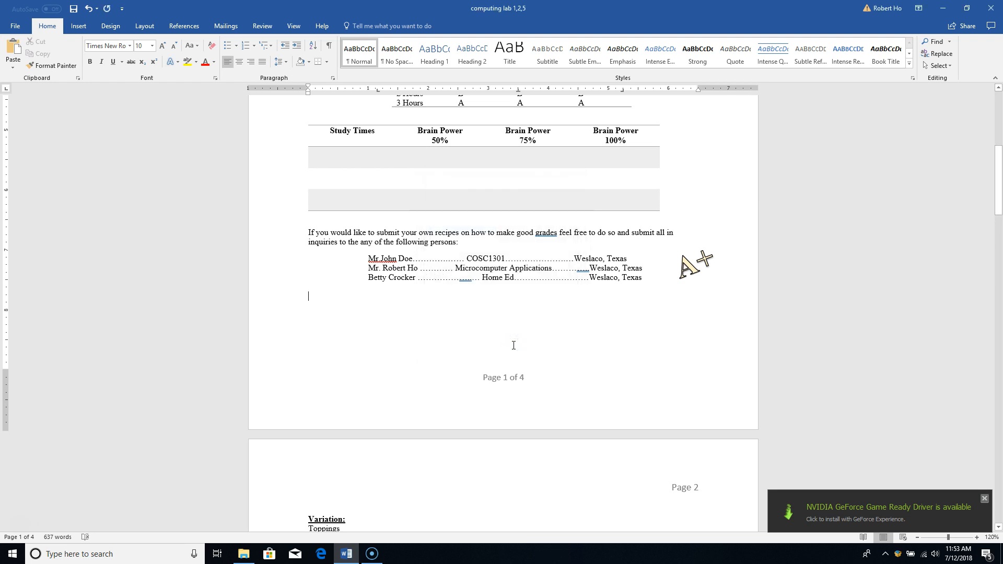
left_click(332, 78)
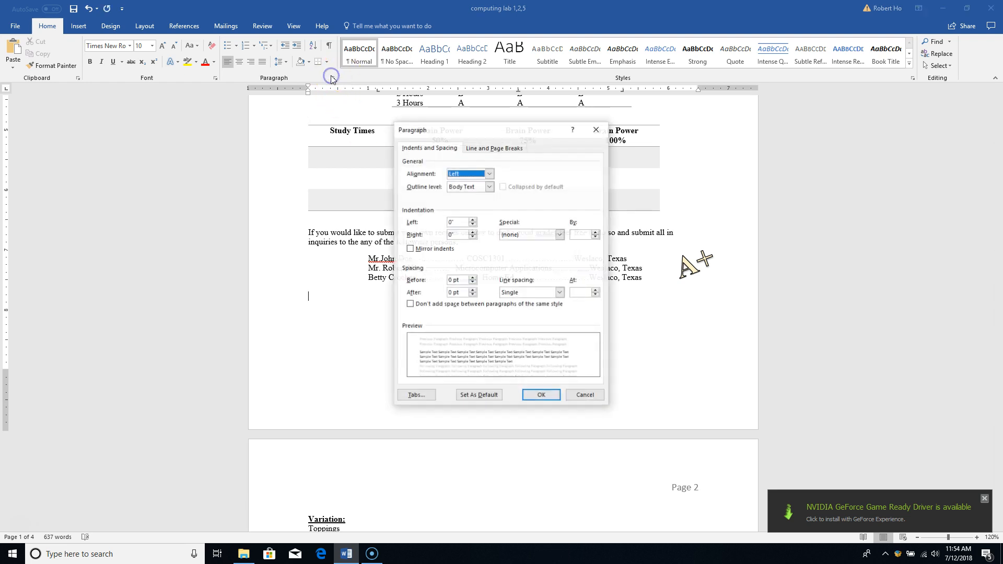
left_click(422, 396)
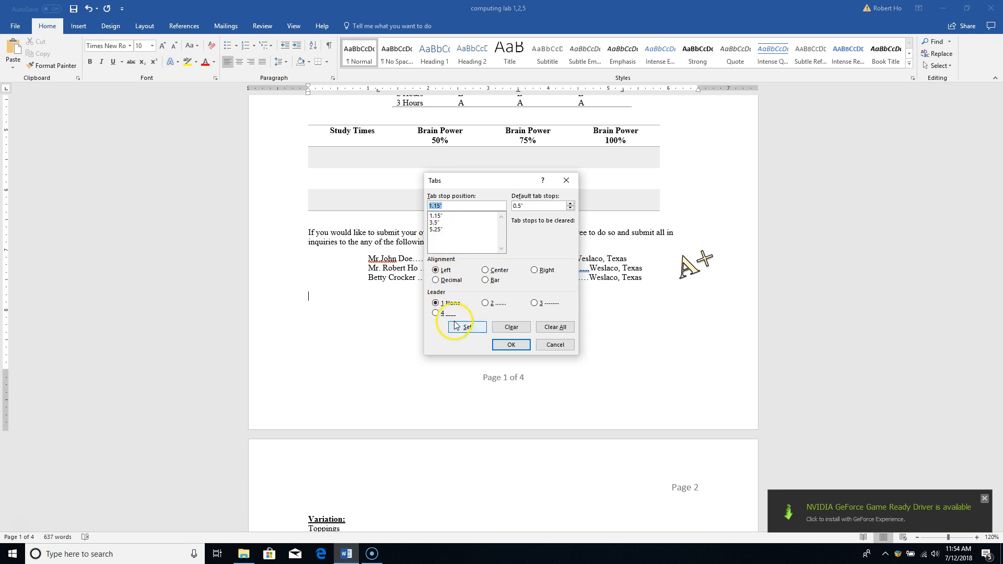
left_click(509, 346)
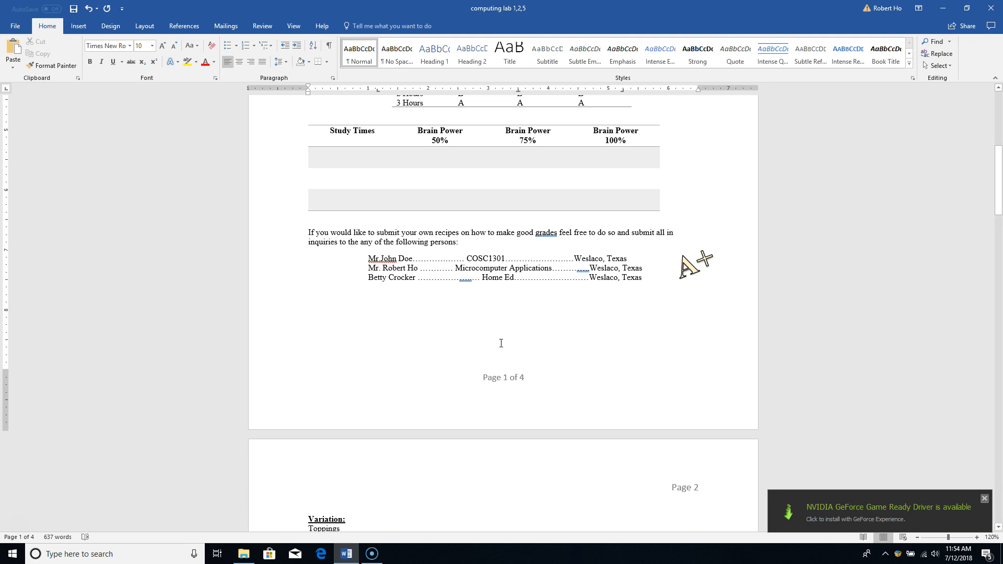
Type the contact's name, COSC1301 and McAllen, TX on the new line, separated by dotted leaders
type("ohn")
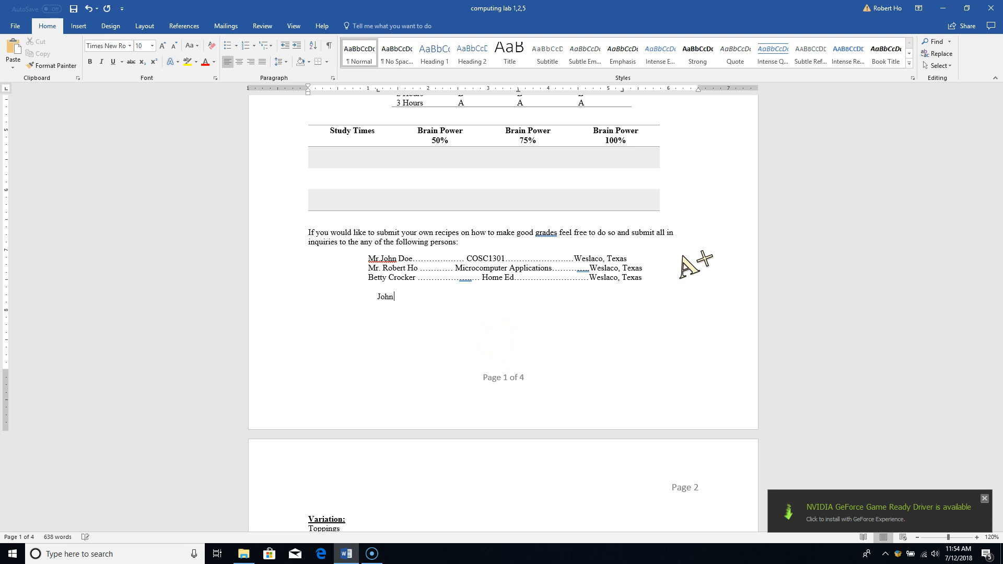
type(" Doe ..................................................")
type("COSC1301")
key("Tab")
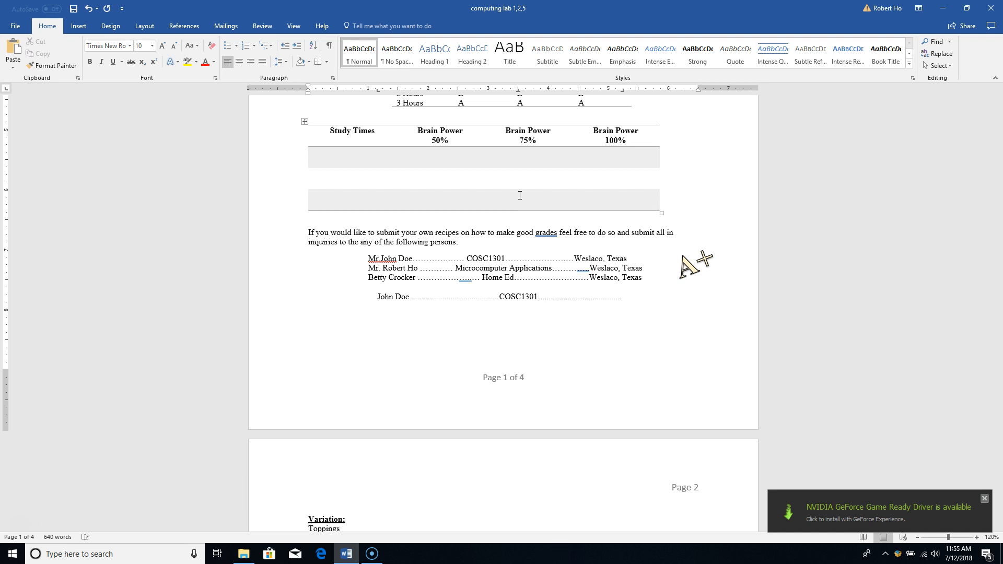
type("McAllen, TX")
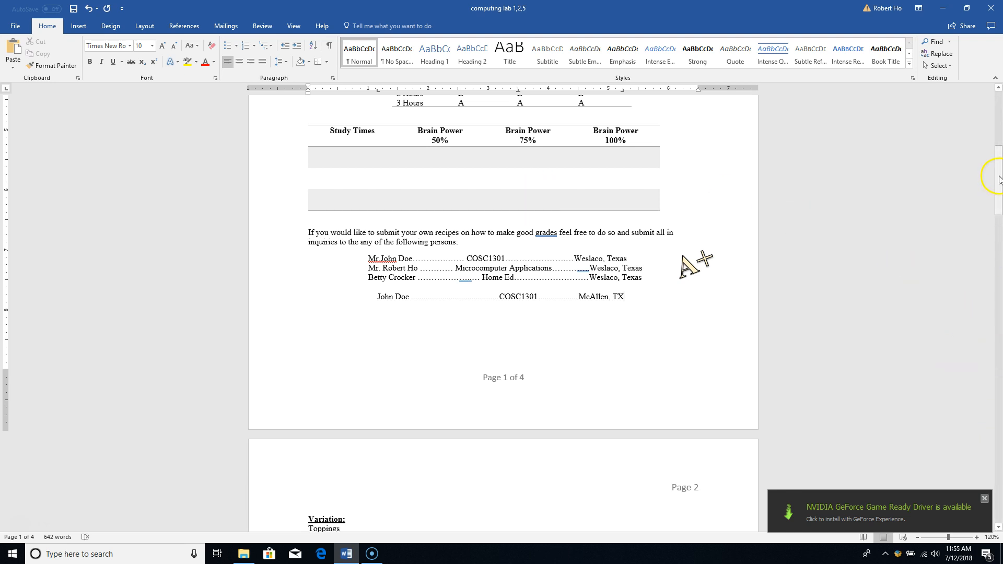
mouse_move(998, 180)
left_mouse_down()
mouse_move(998, 107)
mouse_move(993, 186)
left_mouse_up()
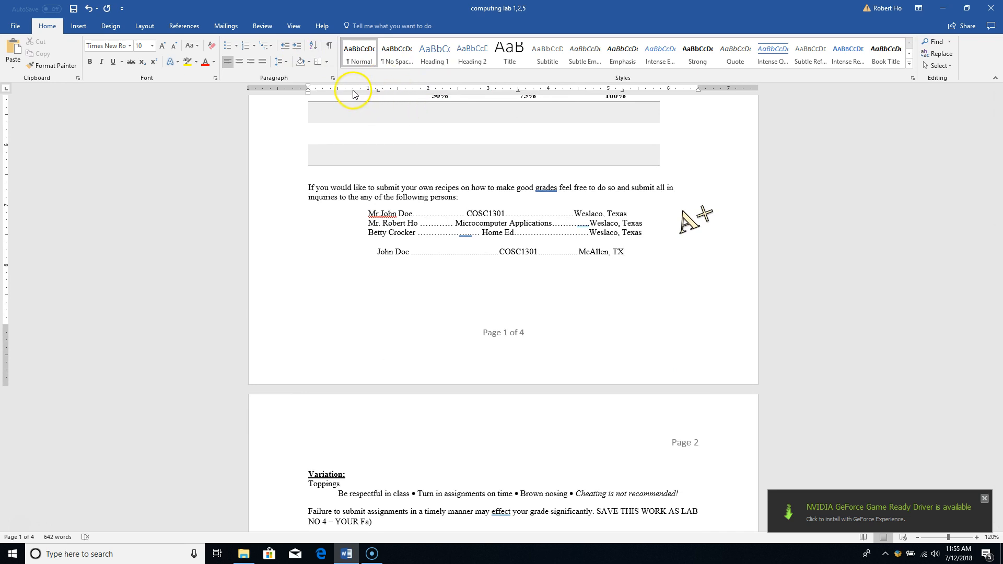
Hide the ruler from the View tab, then show it again
left_click(294, 27)
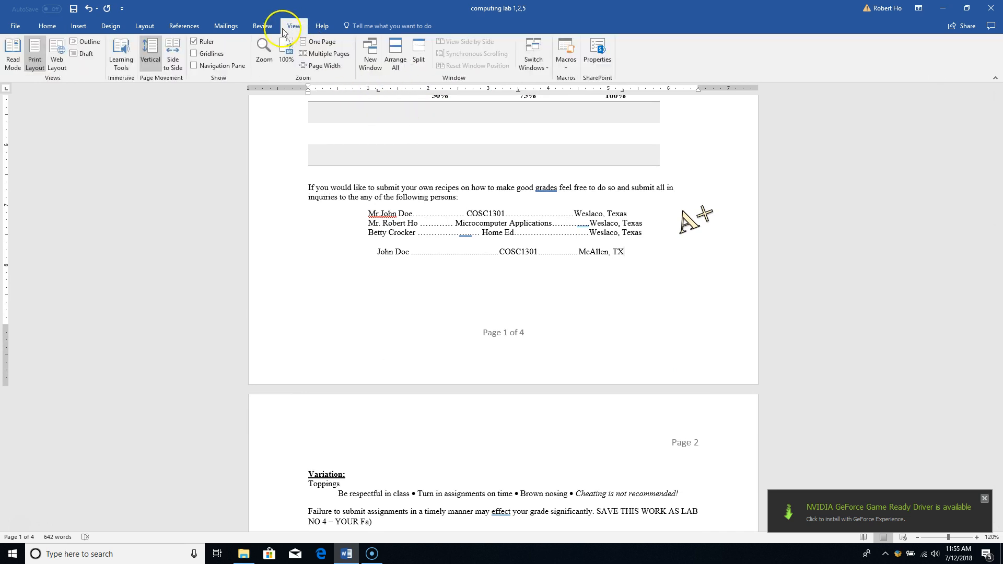
left_click(196, 45)
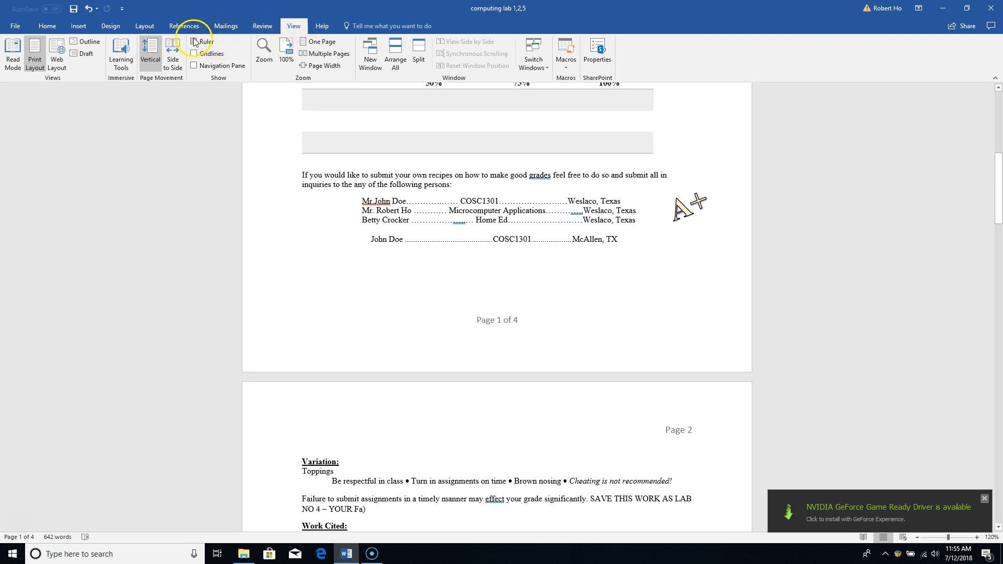
left_click(193, 42)
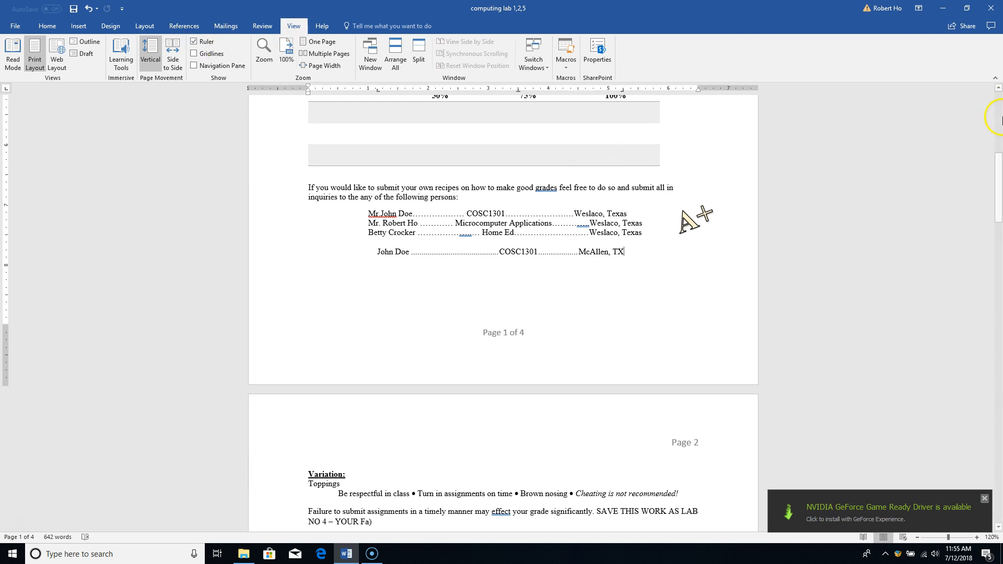
Scroll down to page 2 and place the cursor just before 'Cheating'
left_click(1000, 169)
left_click_drag(999, 169, 999, 224)
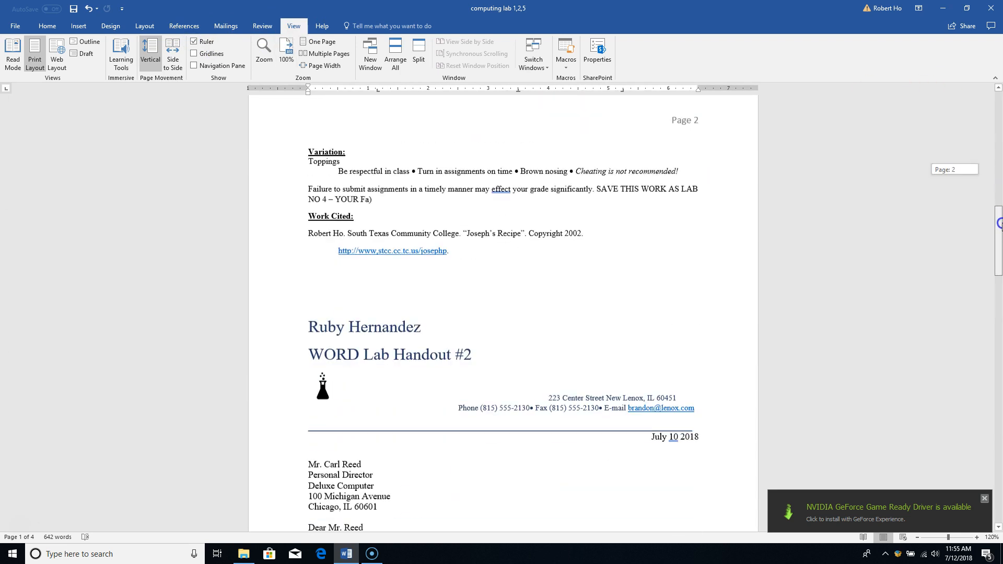
left_click(572, 158)
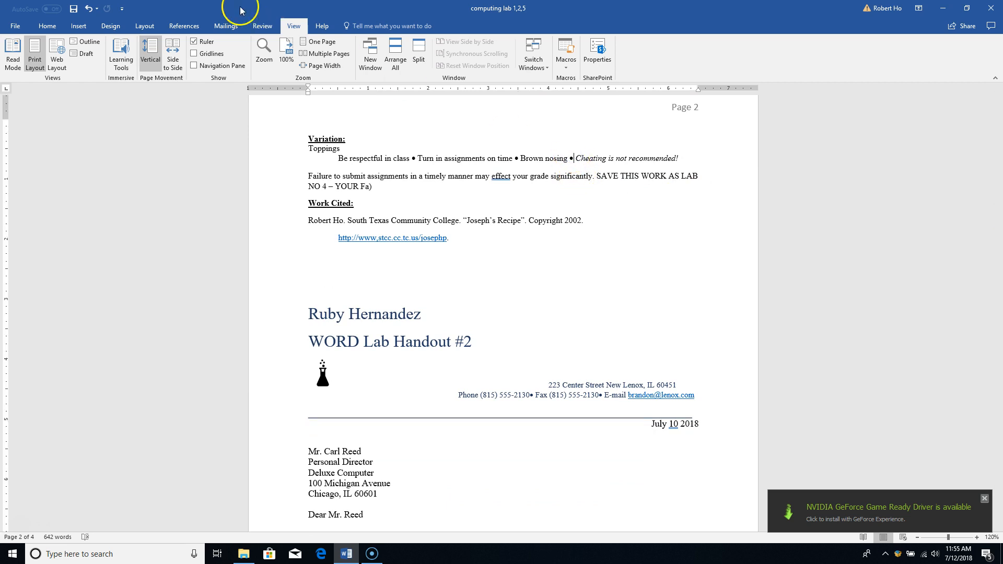
left_click(81, 28)
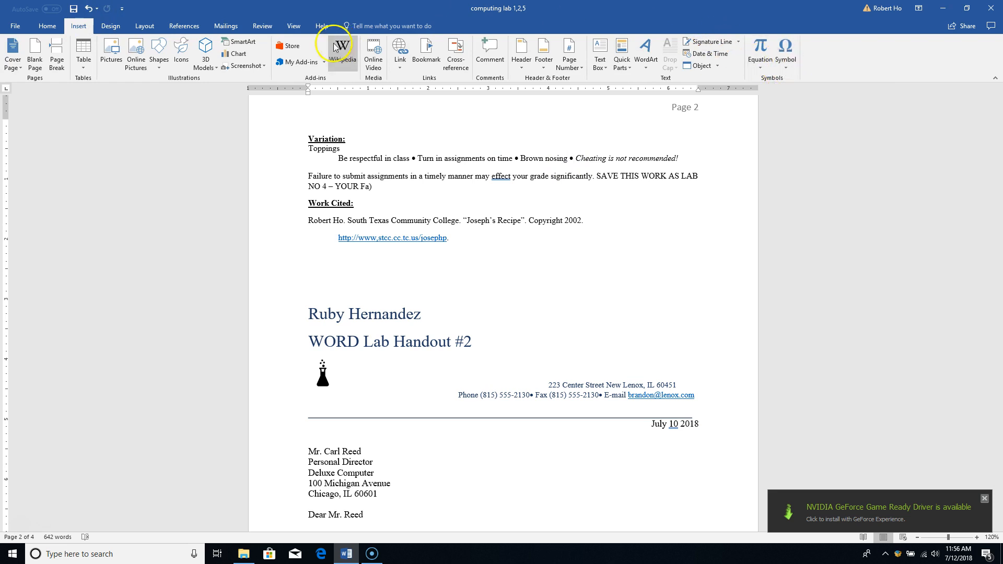
Open the More Symbols dialog and scroll to the Basic Latin characters
left_click(785, 58)
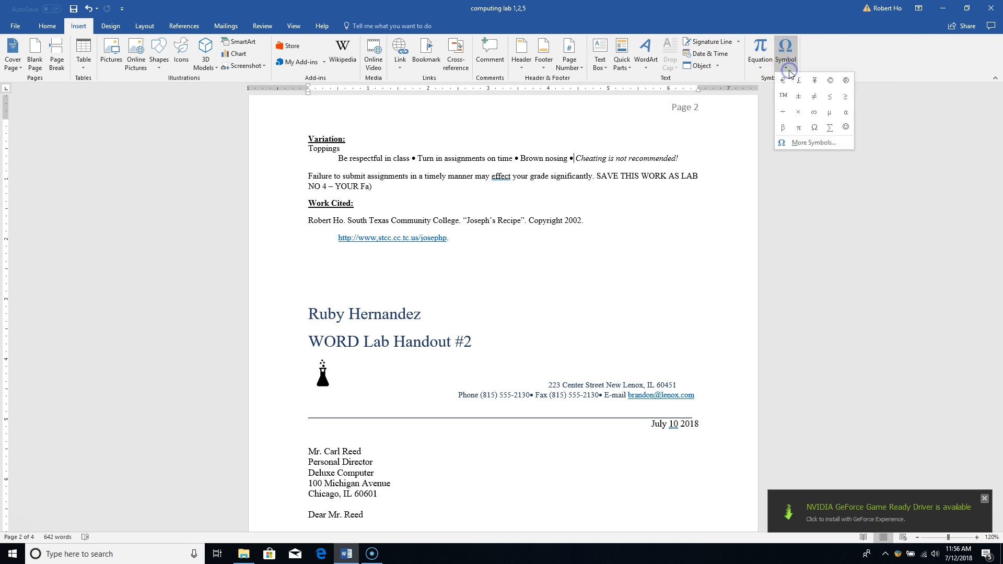
left_click(802, 144)
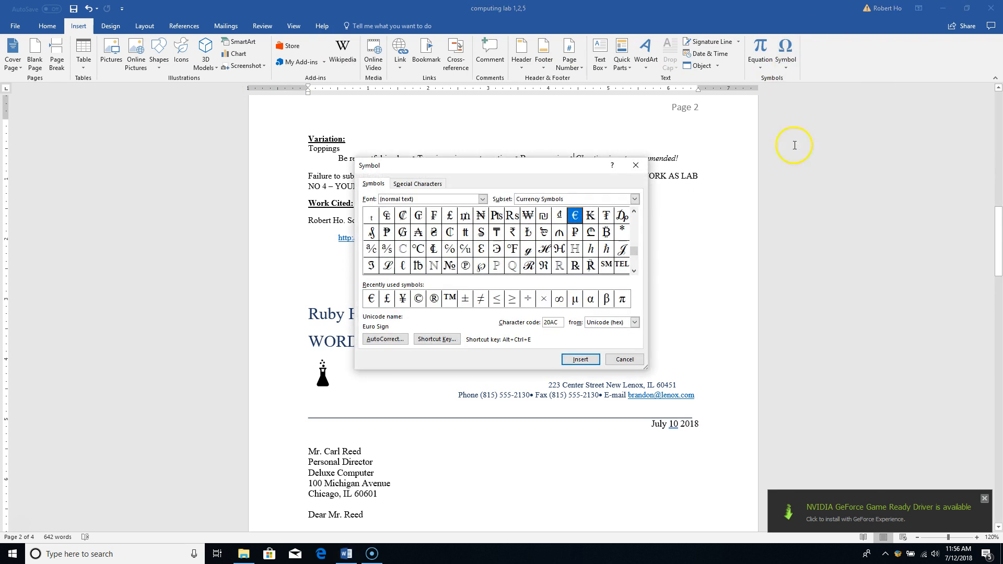
left_click_drag(637, 252, 636, 219)
left_click(633, 235)
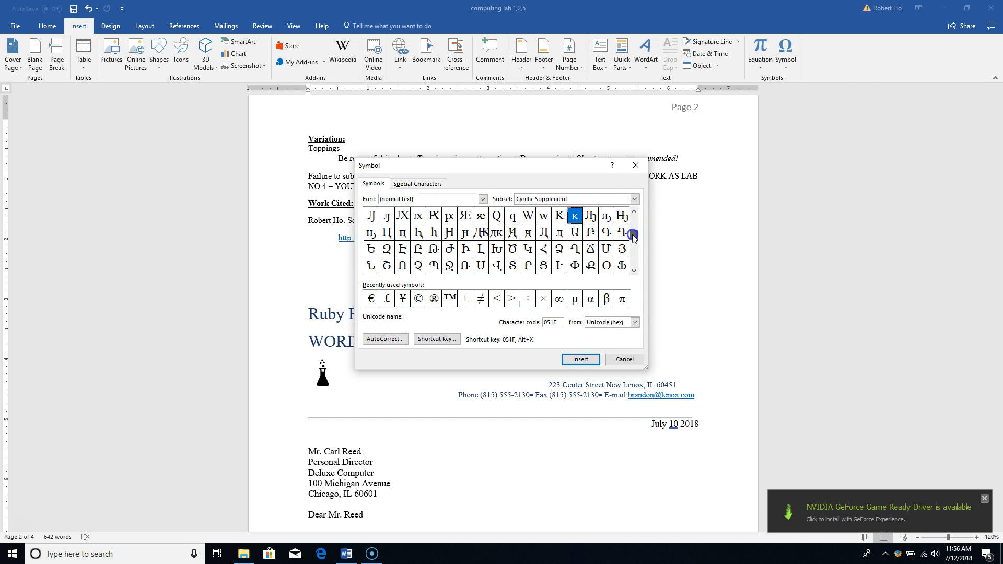
left_click_drag(632, 236, 633, 217)
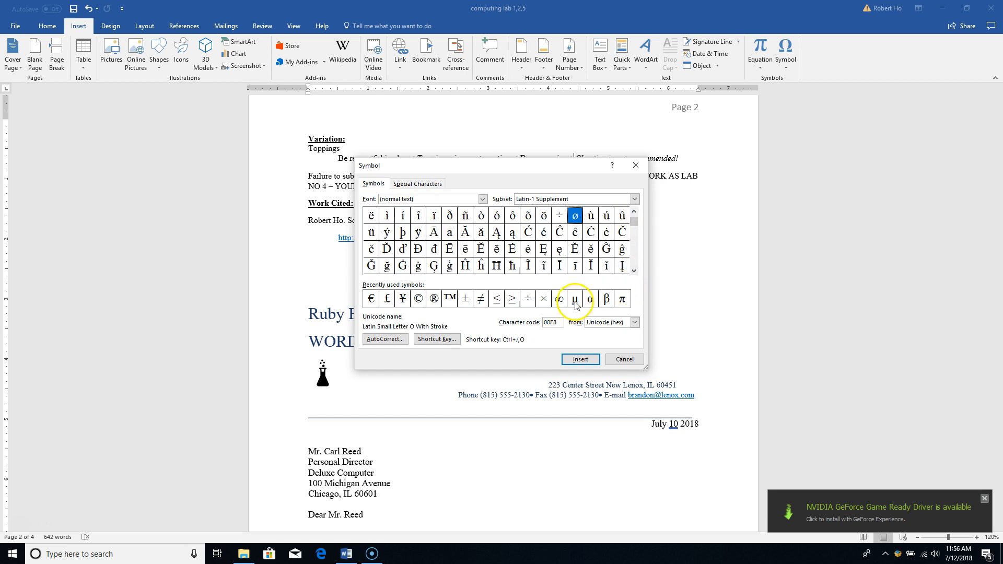
left_click(634, 212)
left_click(633, 213)
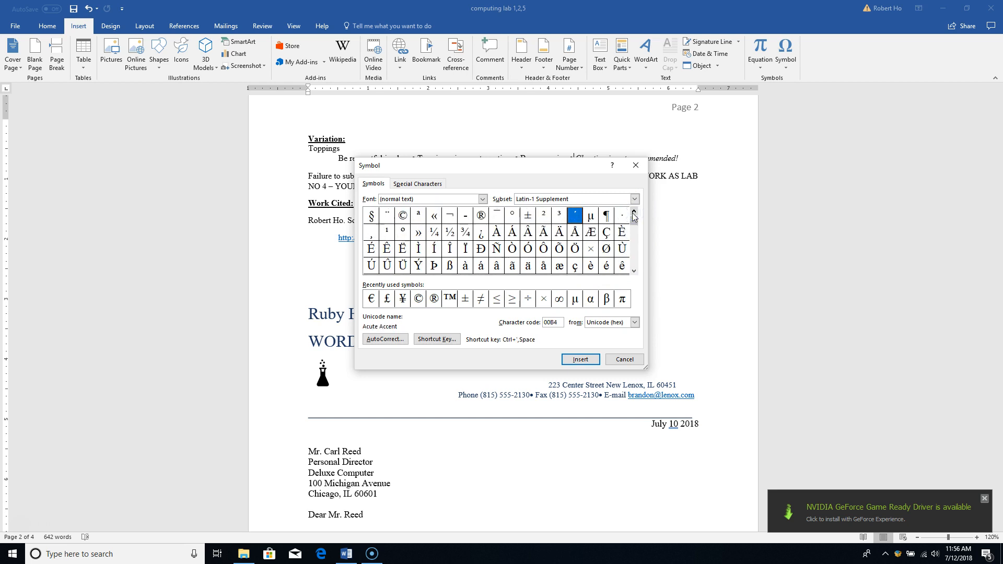
left_click(633, 214)
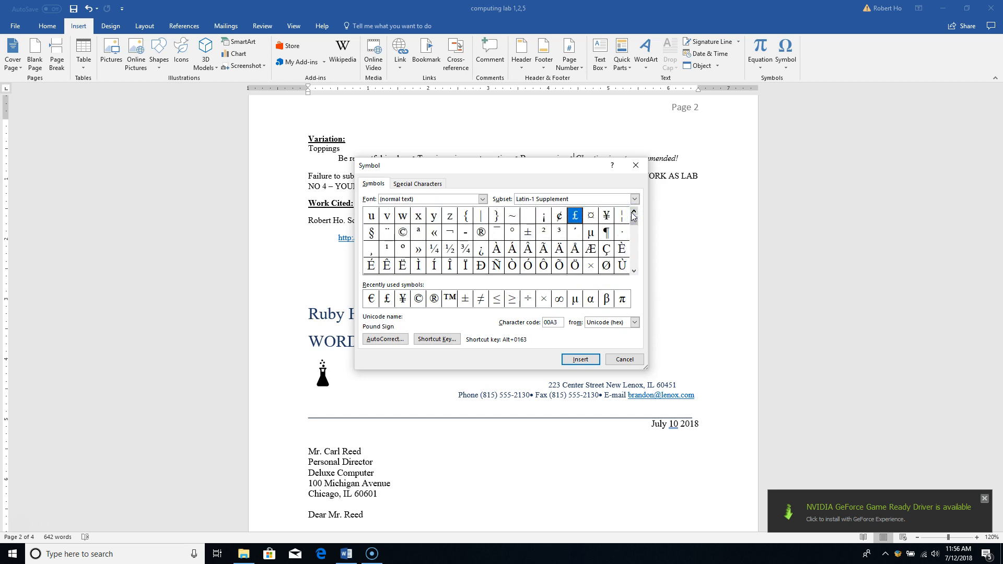
left_click(633, 213)
left_click(633, 213)
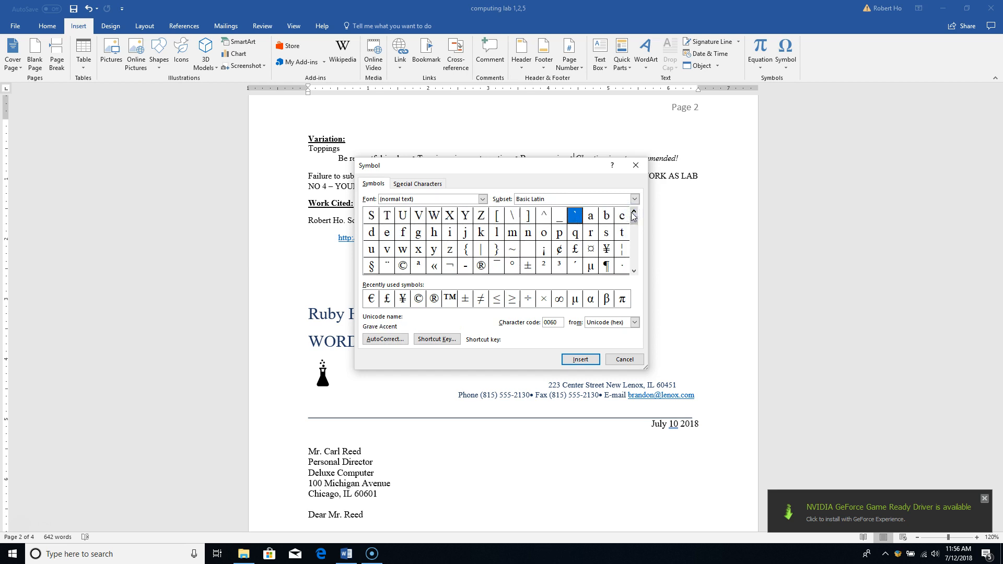
left_click(634, 213)
left_click(633, 213)
left_click(633, 213)
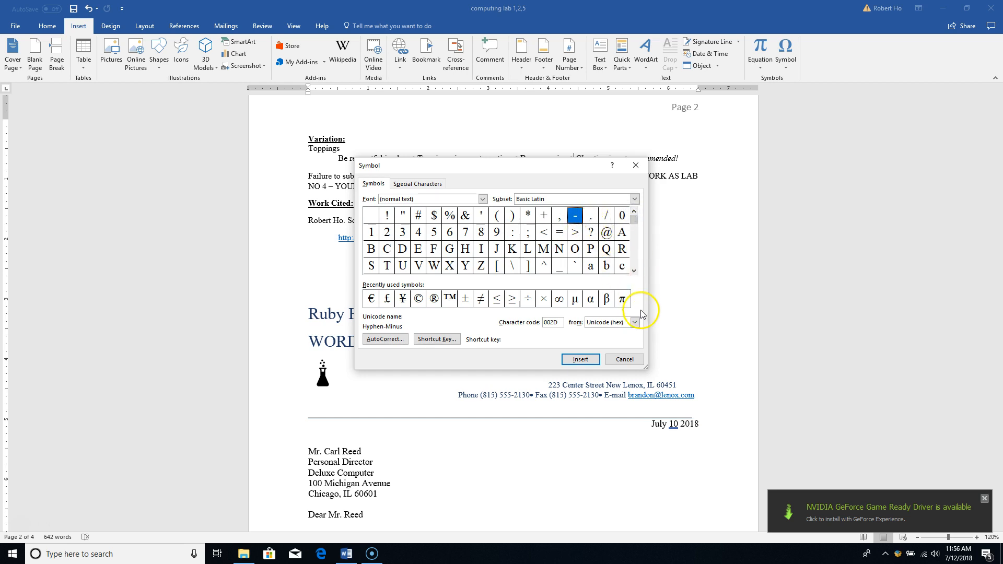
left_click(634, 271)
left_click(634, 271)
left_click(634, 271)
left_click(634, 271)
left_click(634, 271)
left_click(634, 271)
left_click(634, 271)
left_click(634, 271)
left_click(634, 271)
left_click(634, 271)
left_click(634, 271)
left_click(634, 271)
left_click(634, 271)
left_click(634, 271)
left_click(634, 271)
left_click(634, 271)
left_click(634, 271)
left_click(634, 271)
left_click(634, 271)
left_click(634, 271)
left_click(634, 271)
left_click(634, 271)
left_click(633, 272)
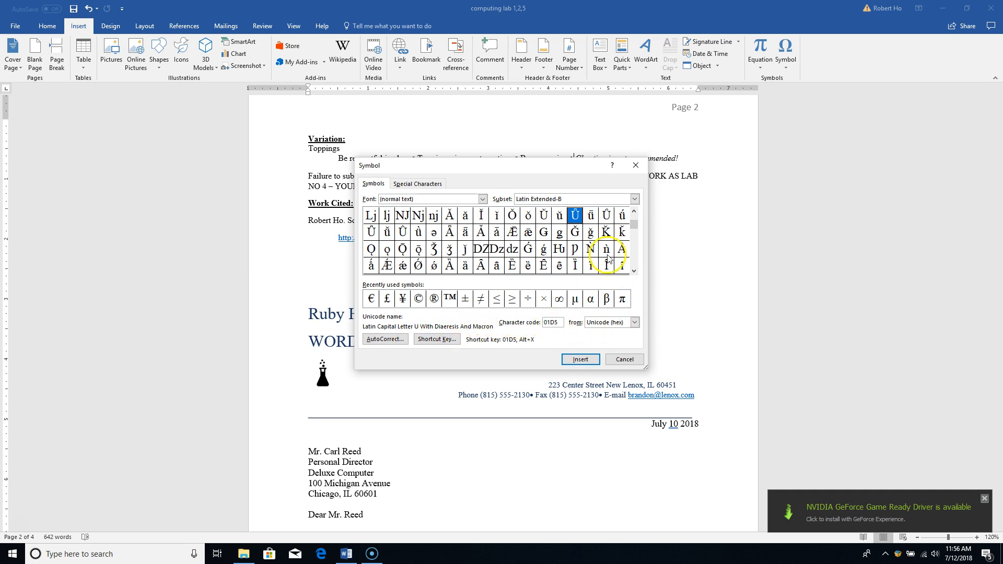
left_click_drag(634, 225, 641, 203)
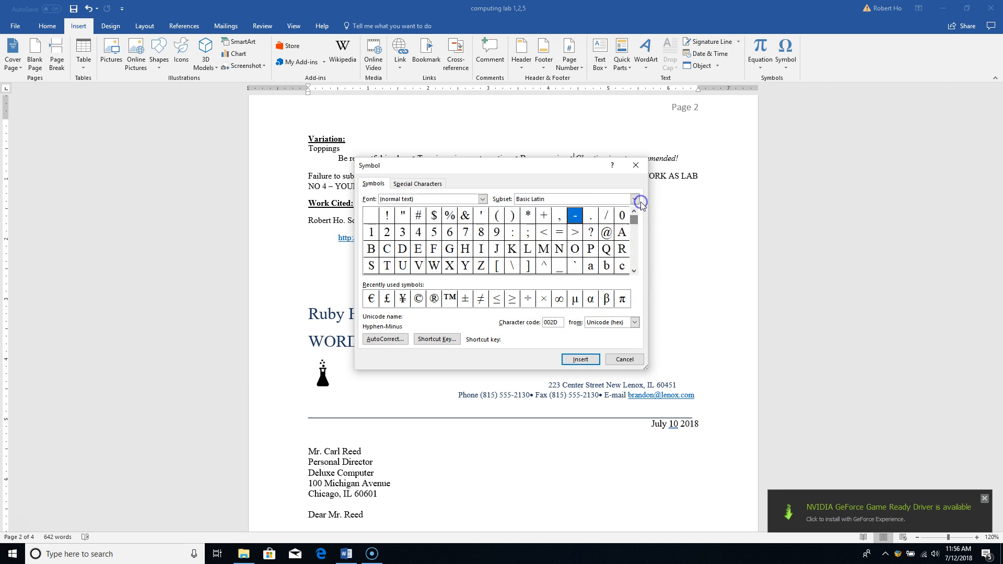
Insert the Full Stop (002E) symbol and close the Symbol dialog
left_click(591, 218)
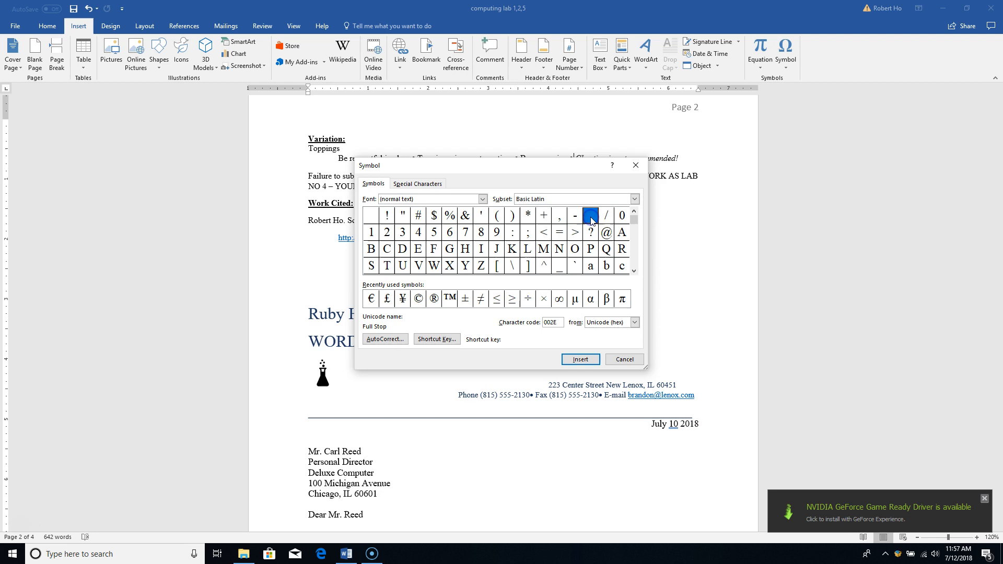
left_click(580, 359)
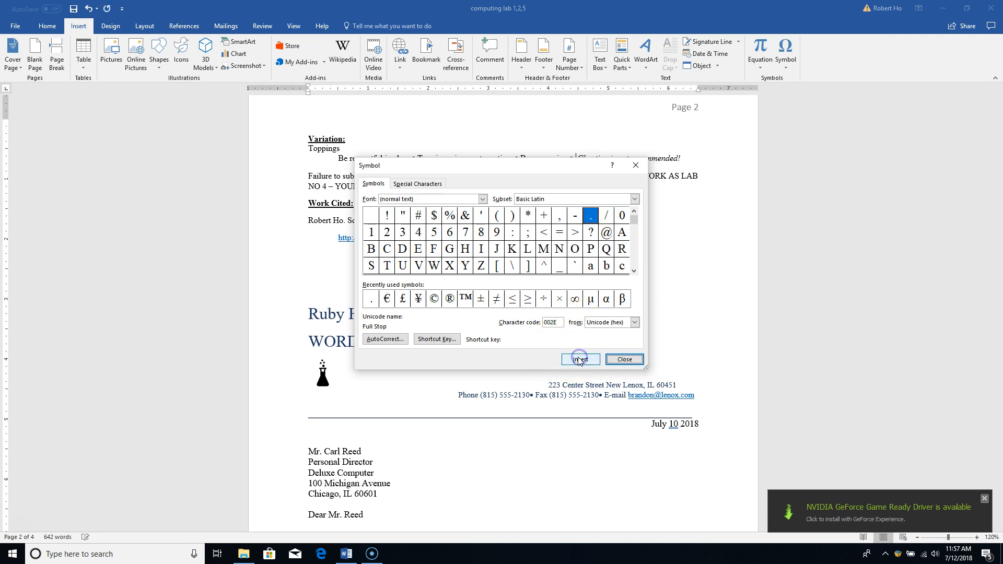
left_click(621, 359)
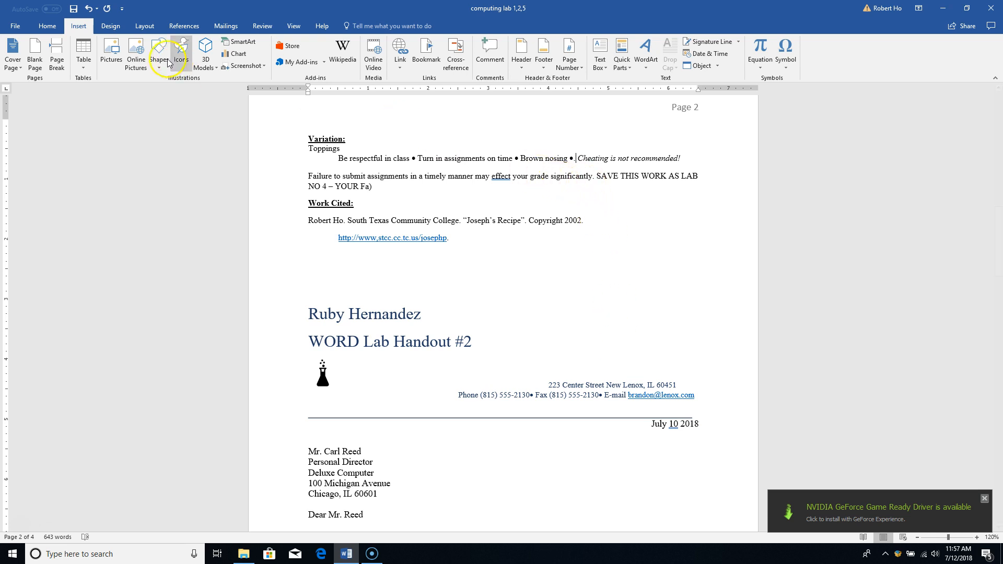
On the Home tab, set the cursor at the bullet after 'Brown nosing', before 'Cheating'
left_click(48, 24)
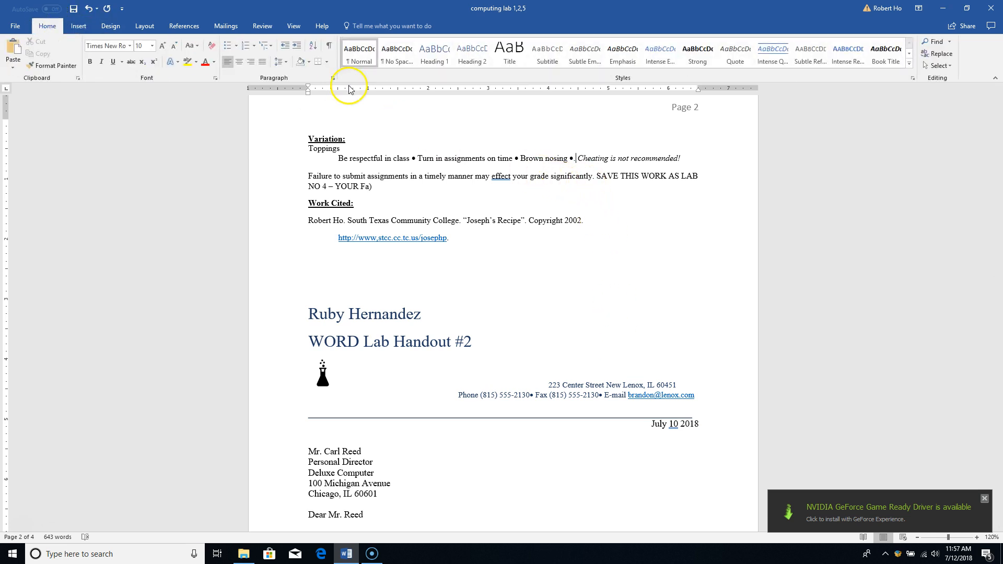
left_click(577, 160)
double_click(576, 160)
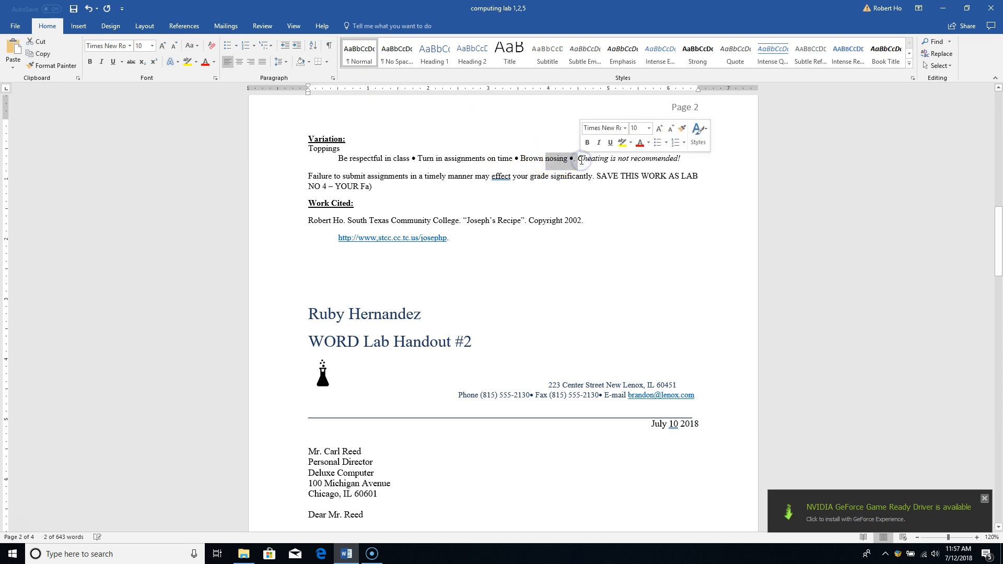
left_click(581, 160)
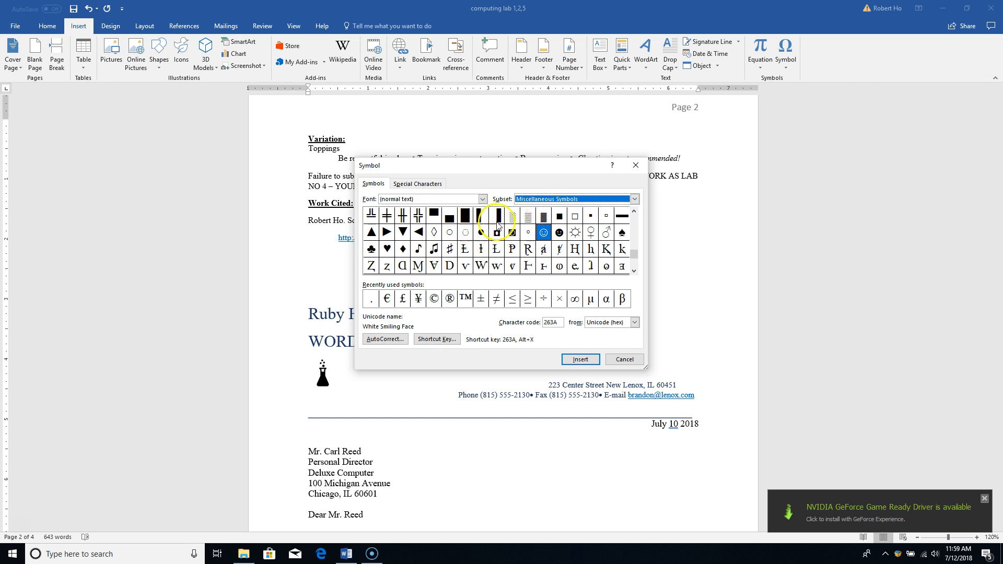
Insert the Black Circle (25CF) from the Miscellaneous Symbols subset, then close the dialog
left_click(634, 198)
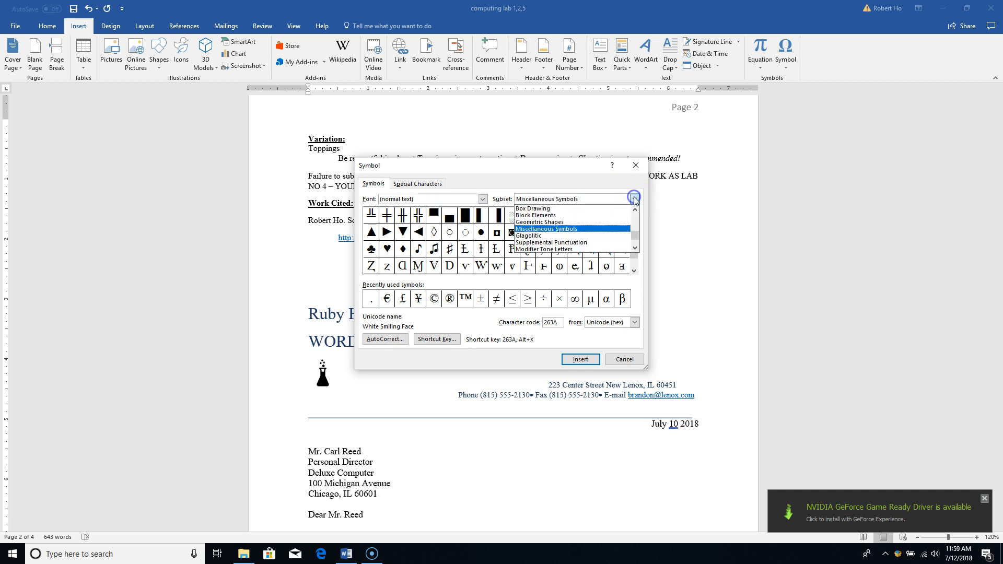
left_click(597, 230)
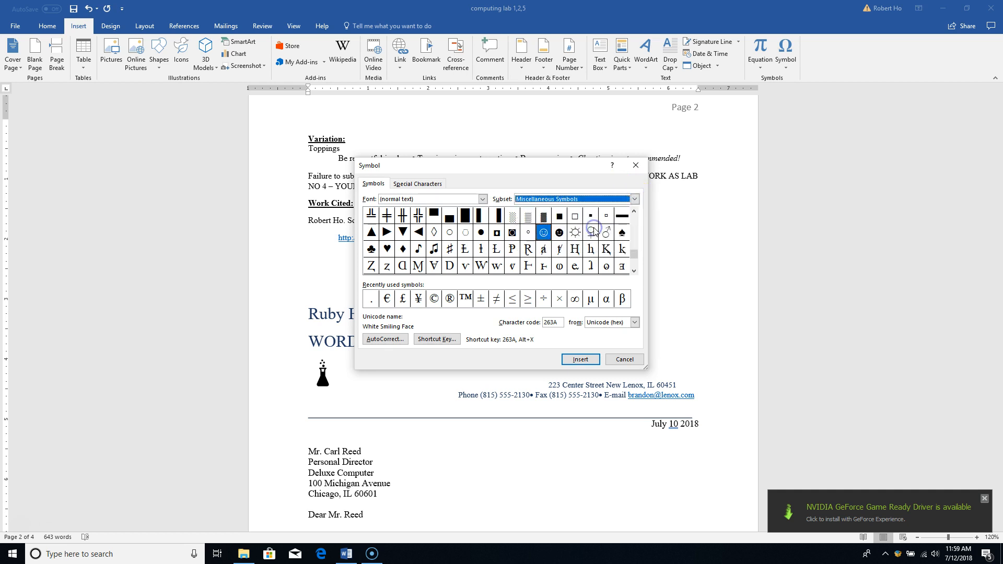
left_click(480, 232)
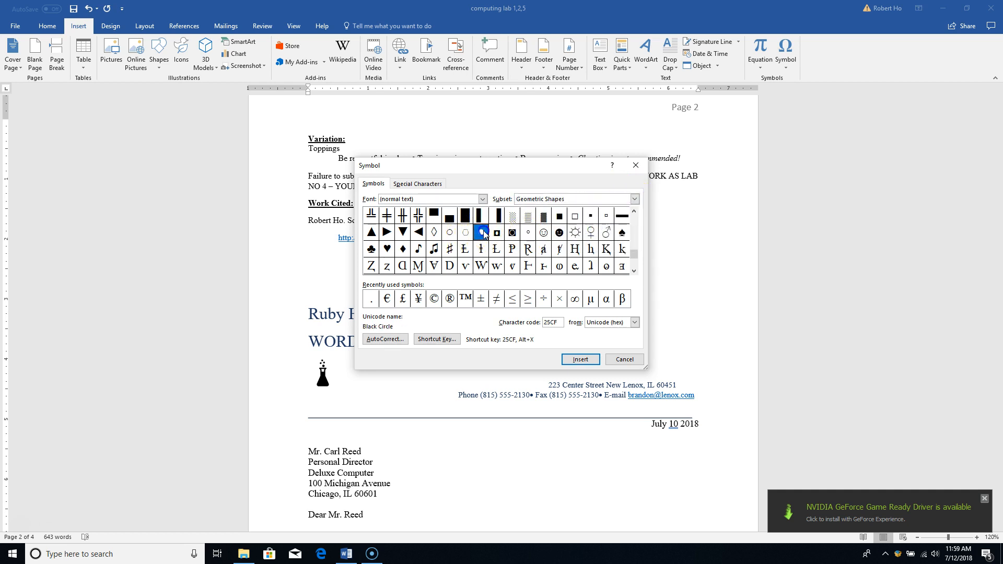
left_click(571, 362)
left_click(624, 360)
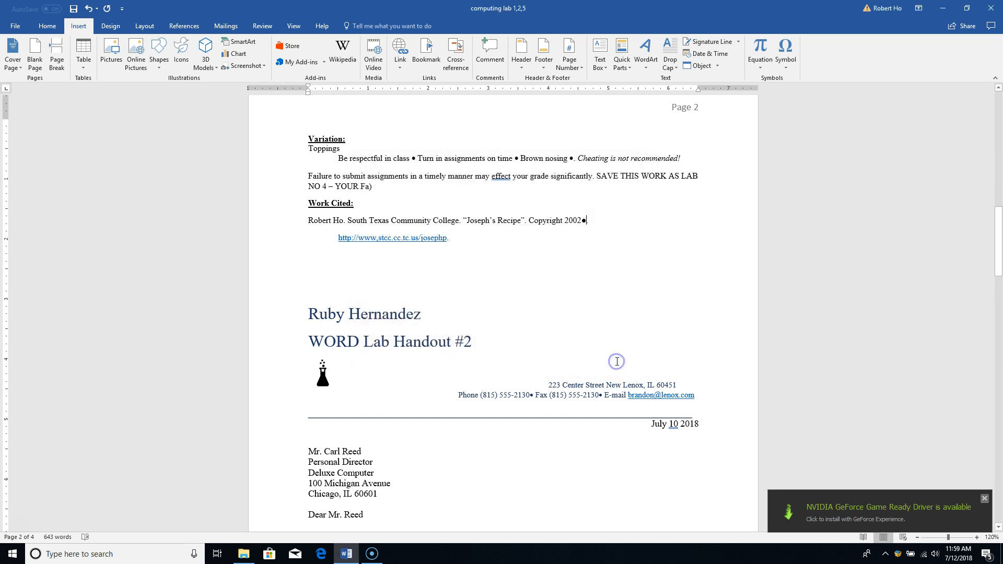